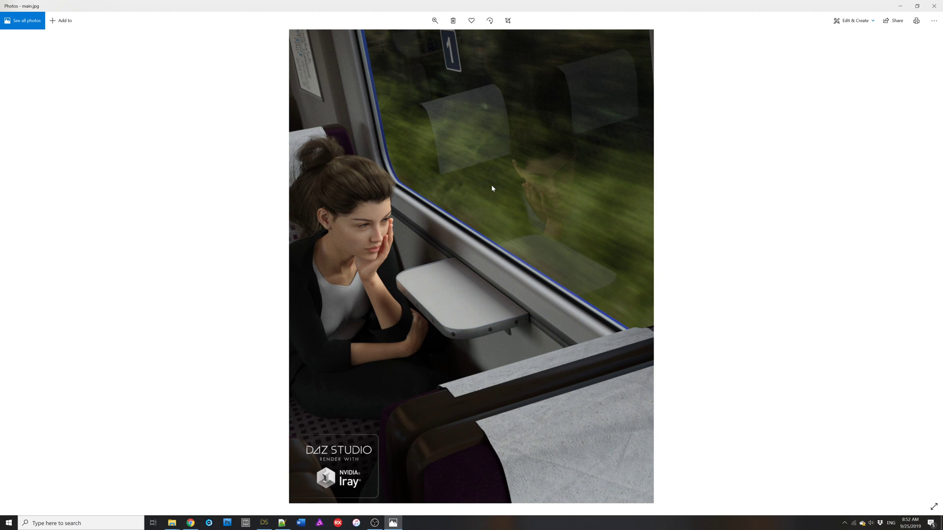
# Step: Step from main.jpg past the robot render to popup_4.jpg, the golden hand mirror image
pyautogui.press('Right')
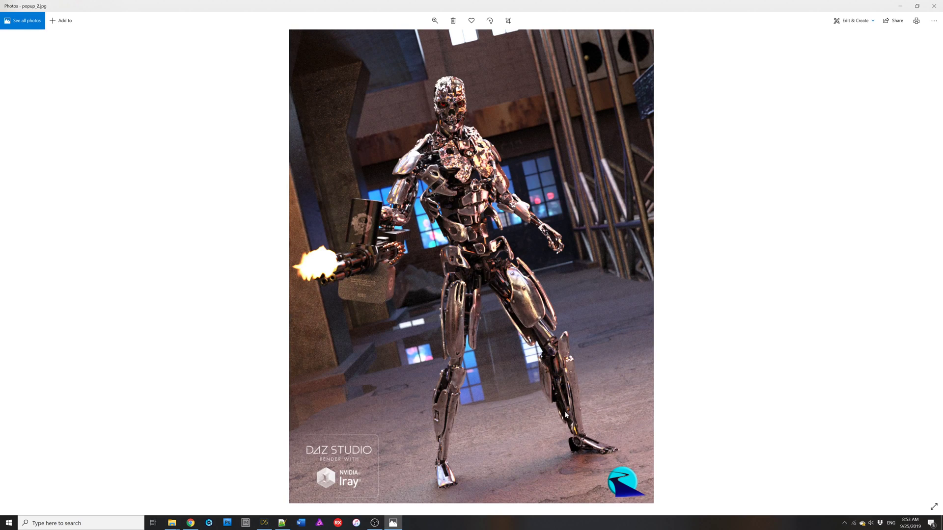
pyautogui.press('Right')
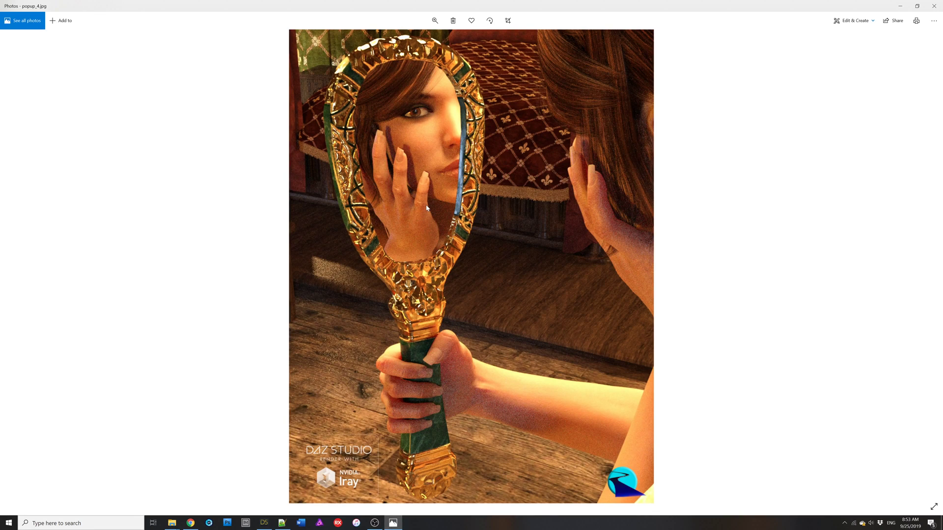
# Step: Advance past the chrome skull render to the scarred woman's close-up behind a shield
pyautogui.press('Right')
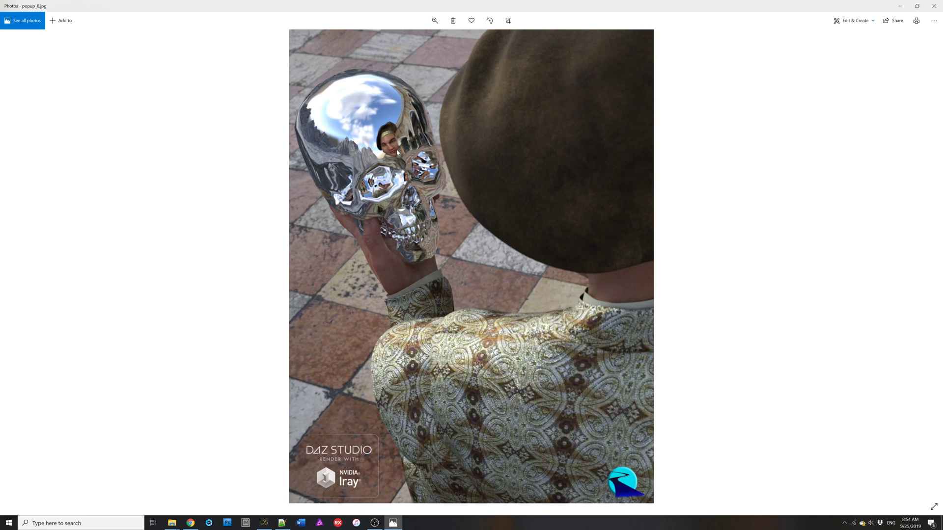
pyautogui.press('Right')
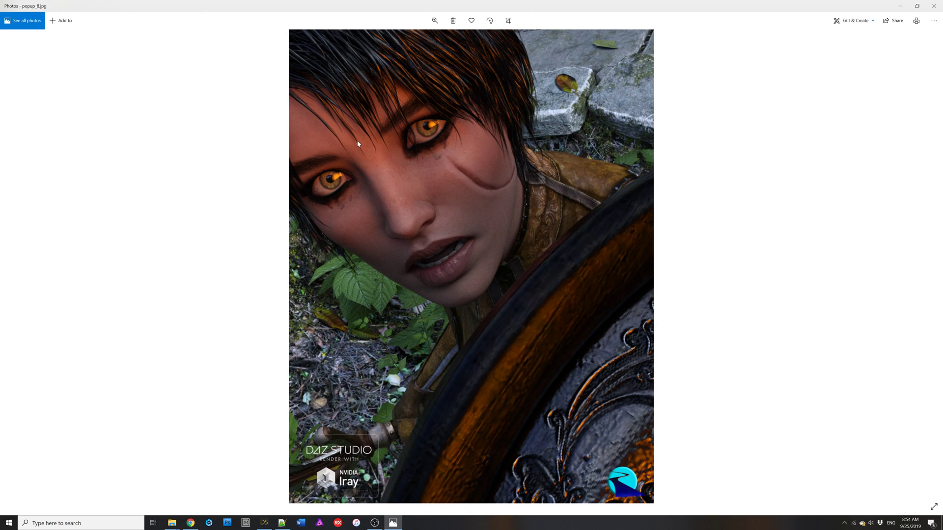
# Step: Switch to DAZ Studio and read the info cards of the Reflection Designer library items
pyautogui.click(264, 522)
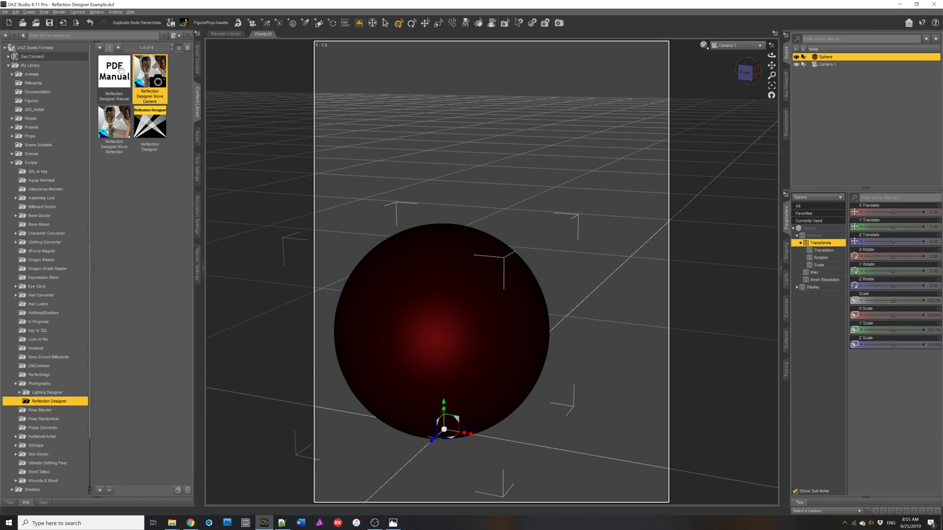
pyautogui.moveTo(120, 69)
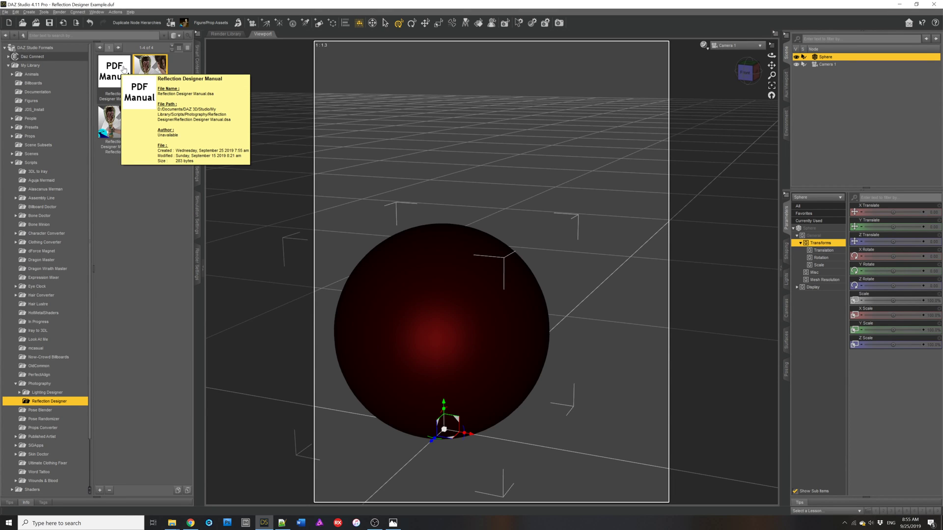
pyautogui.moveTo(150, 66)
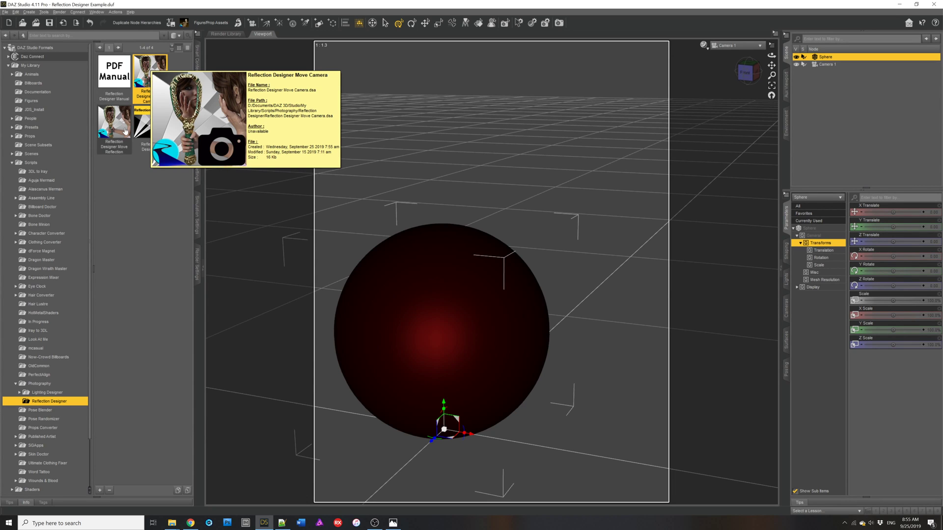
pyautogui.moveTo(125, 131)
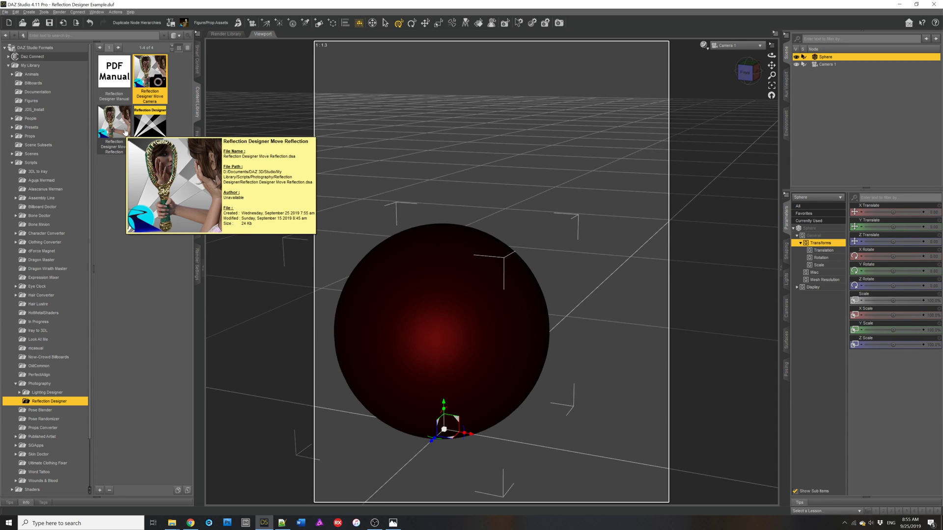
pyautogui.moveTo(148, 126)
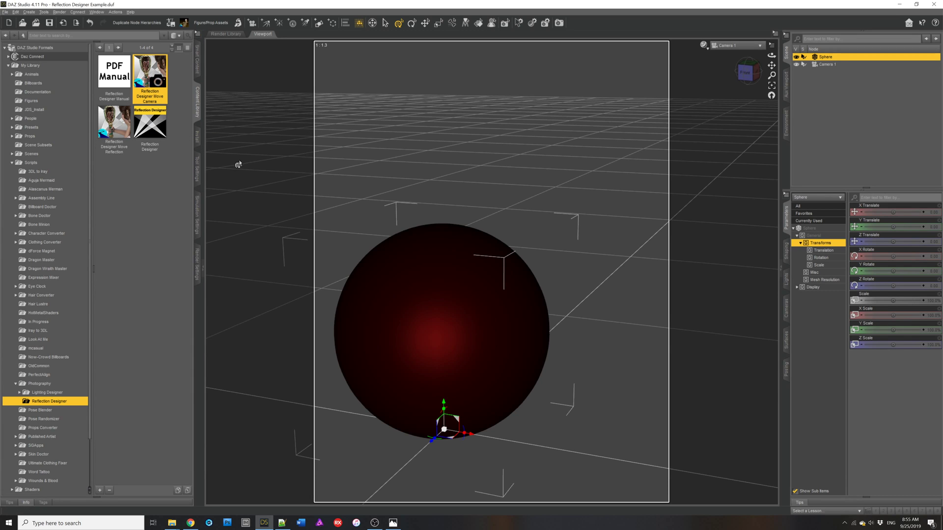
# Step: Set the viewport display style to Iray, keeping the current camera view
pyautogui.click(704, 45)
pyautogui.click(681, 129)
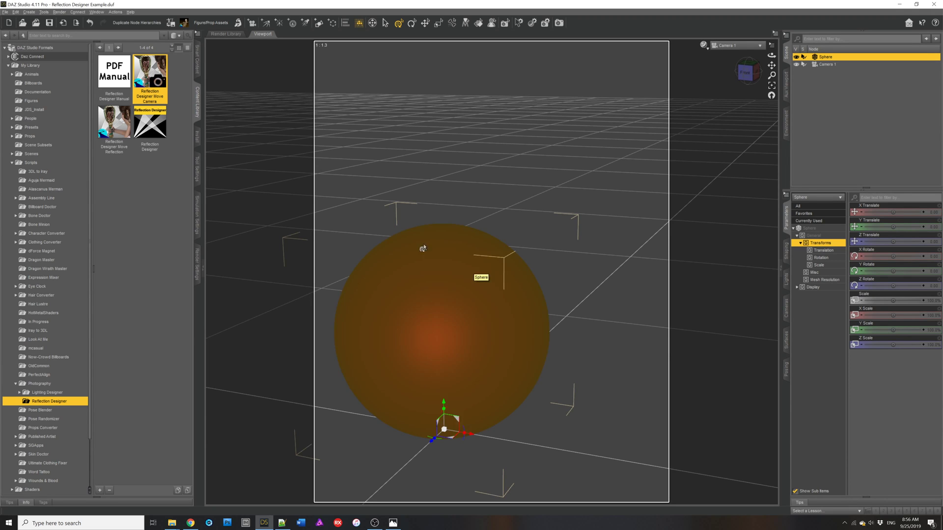
pyautogui.click(750, 49)
pyautogui.click(709, 41)
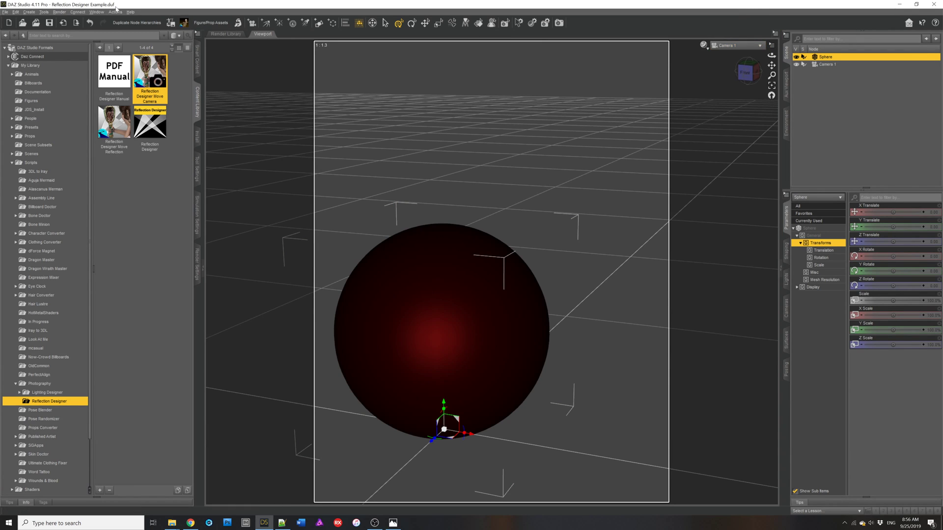
# Step: Activate the Geometry Editor and switch to Polygon Selection on the red sphere
pyautogui.click(44, 12)
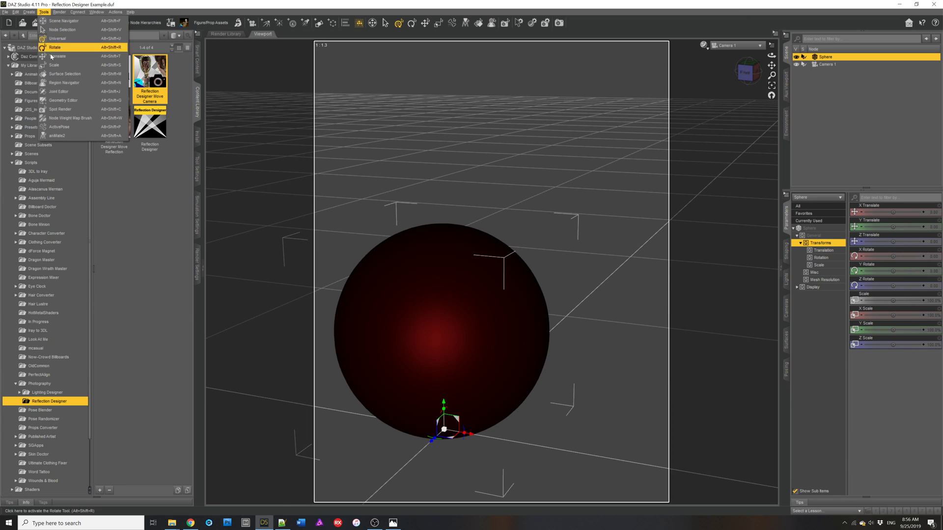
pyautogui.click(67, 100)
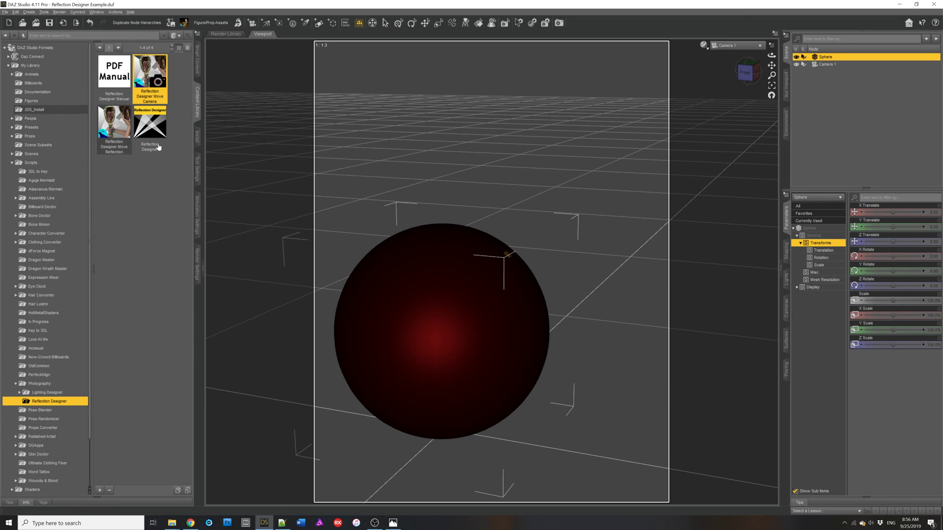
pyautogui.rightClick(434, 257)
pyautogui.moveTo(472, 260)
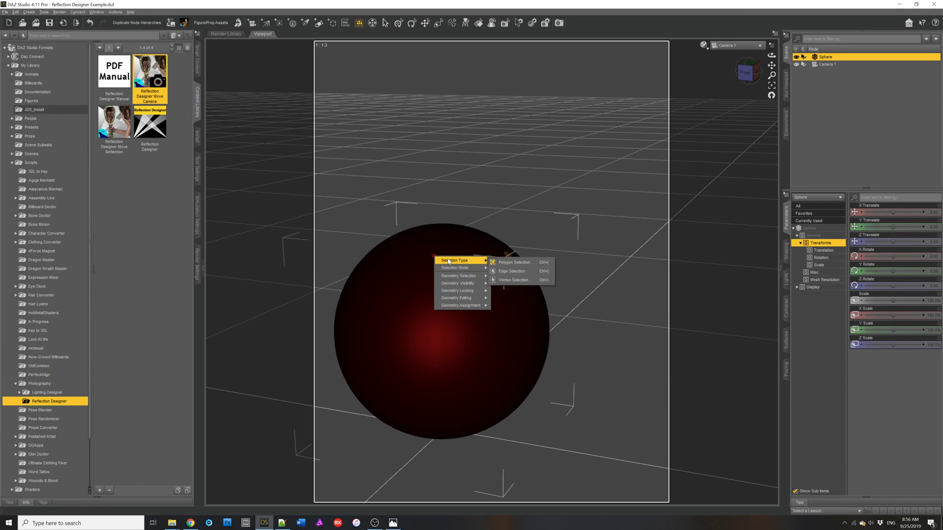
pyautogui.click(509, 263)
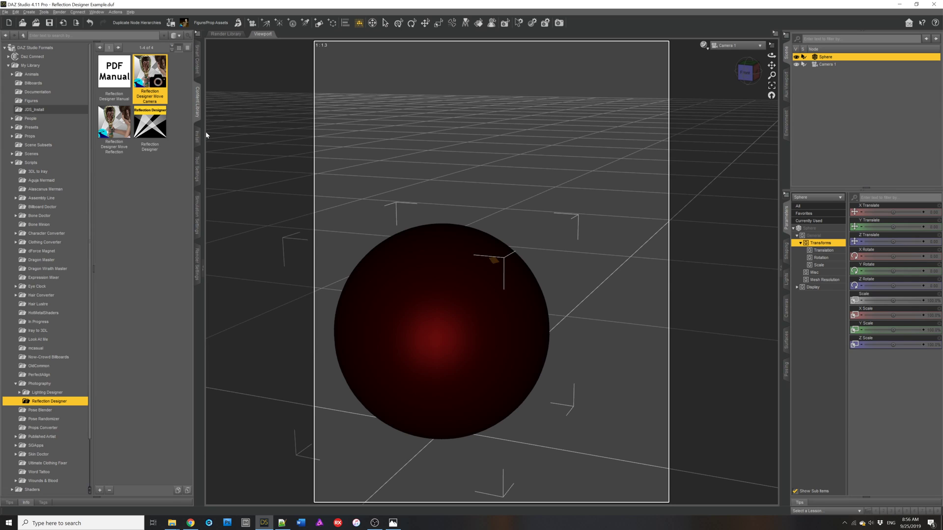
# Step: Launch Reflection Designer and inspect the Automotive Overhead and Window Antebellum light plane presets
pyautogui.doubleClick(146, 126)
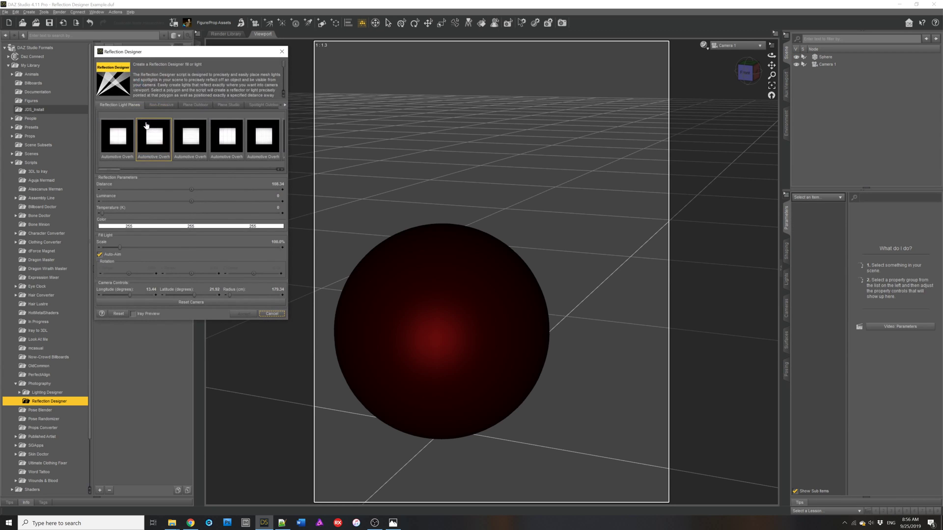
pyautogui.click(116, 150)
pyautogui.moveTo(111, 171); pyautogui.dragTo(247, 169)
pyautogui.click(143, 130)
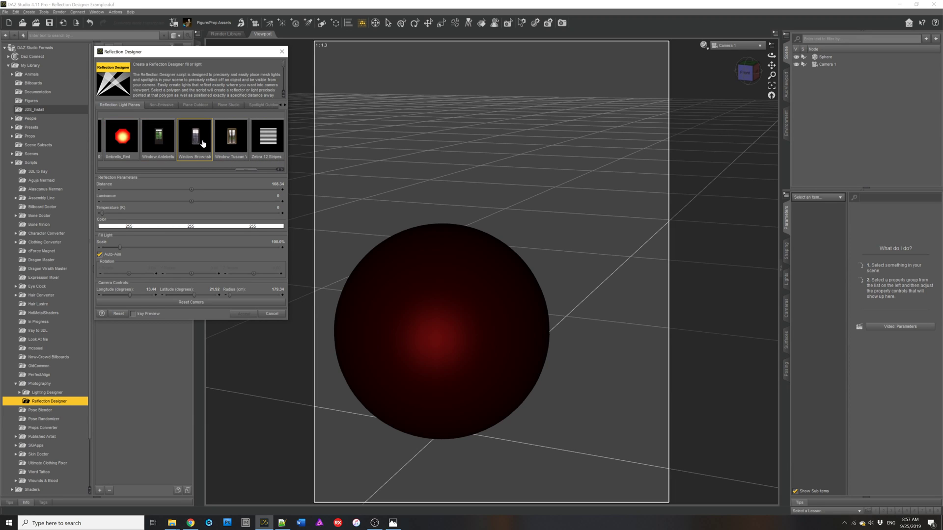
pyautogui.moveTo(244, 157)
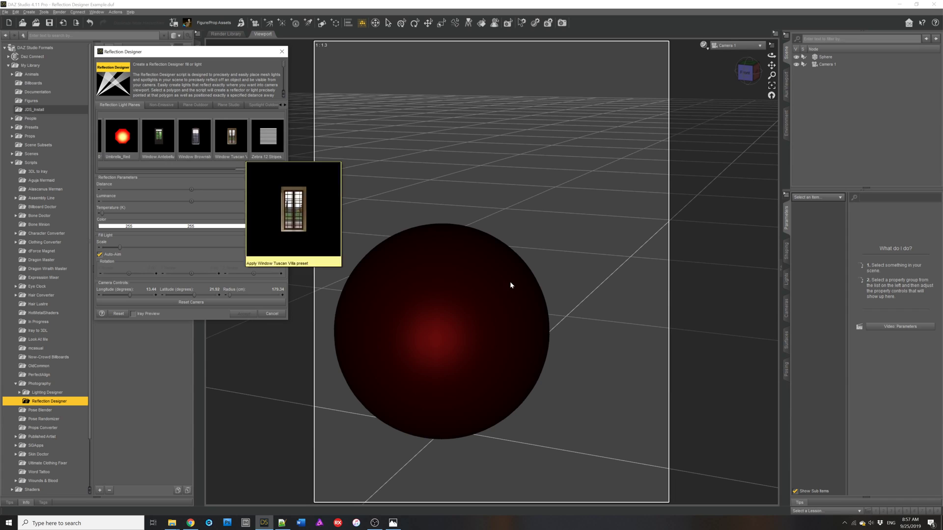
pyautogui.moveTo(164, 138)
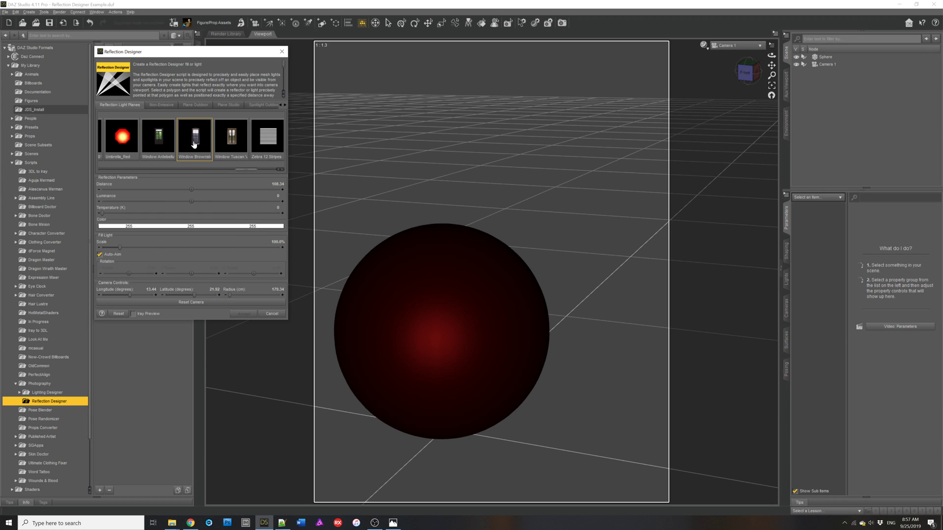
pyautogui.moveTo(195, 143)
# Step: Browse the Non-Emissive, Plane Outdoor, Plane Studio and Spotlight categories, returning to Reflection Light Planes
pyautogui.click(195, 105)
pyautogui.click(228, 105)
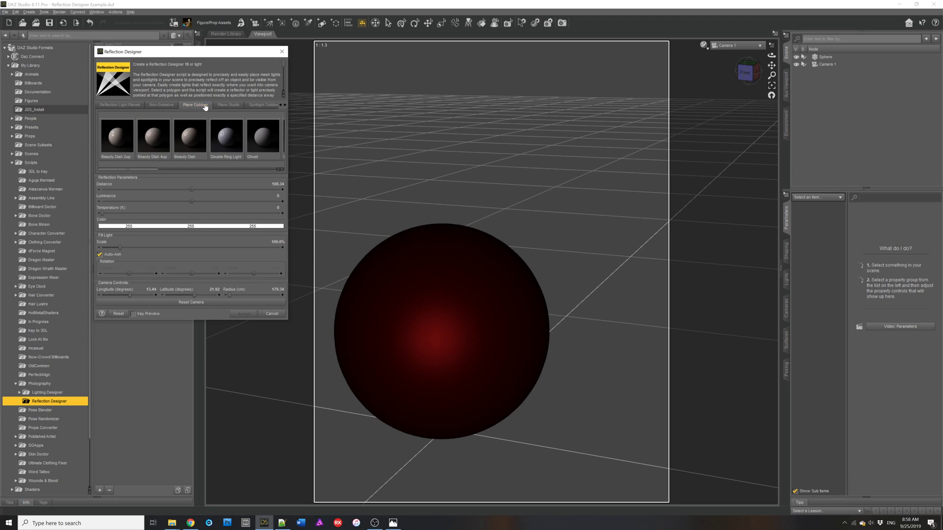
pyautogui.click(262, 105)
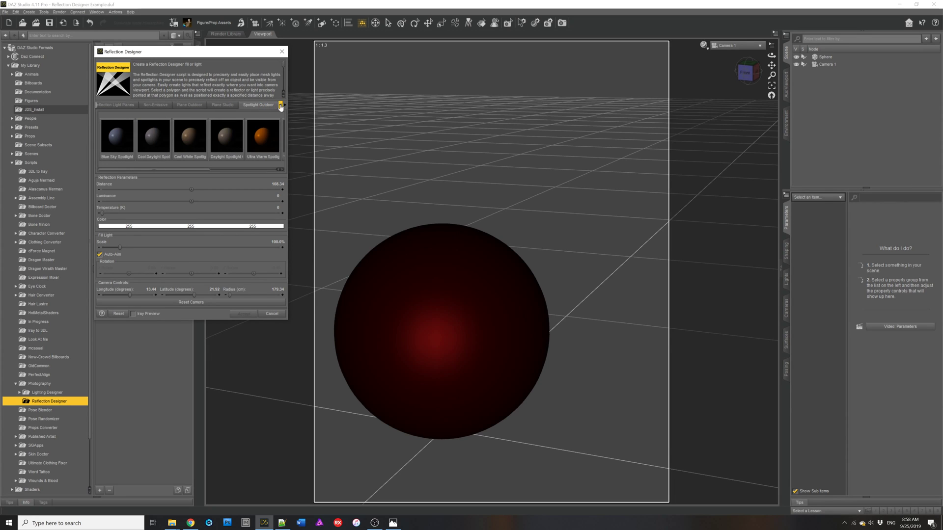
pyautogui.click(281, 105)
pyautogui.click(281, 105)
pyautogui.click(154, 105)
pyautogui.click(191, 106)
pyautogui.click(221, 106)
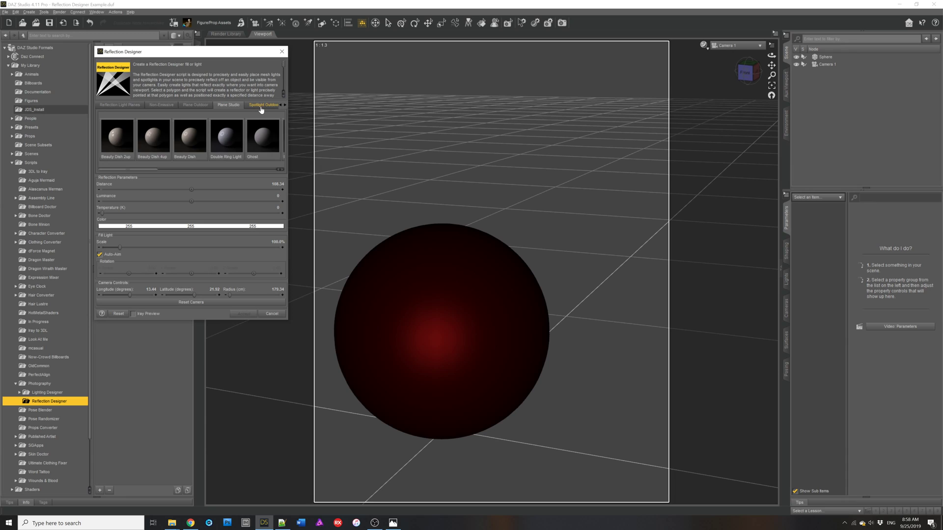
pyautogui.click(261, 106)
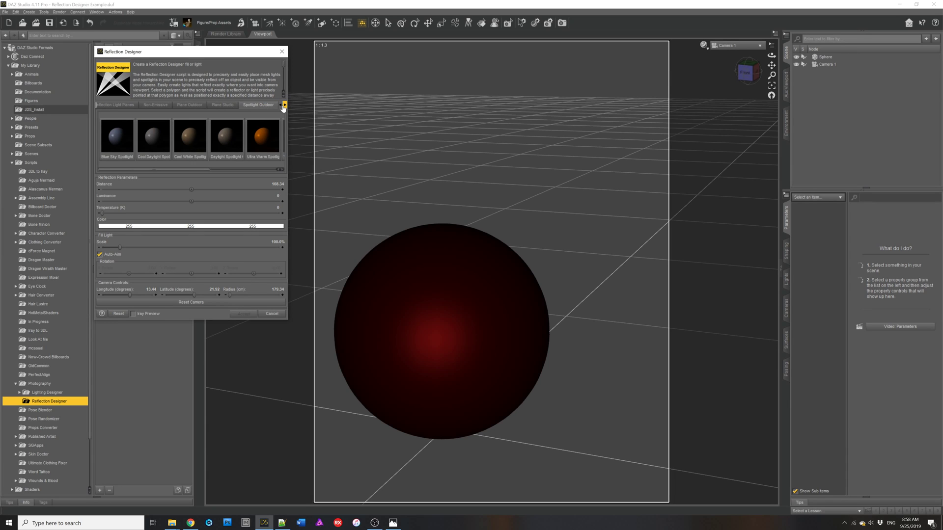
pyautogui.click(281, 107)
pyautogui.click(280, 105)
pyautogui.click(109, 105)
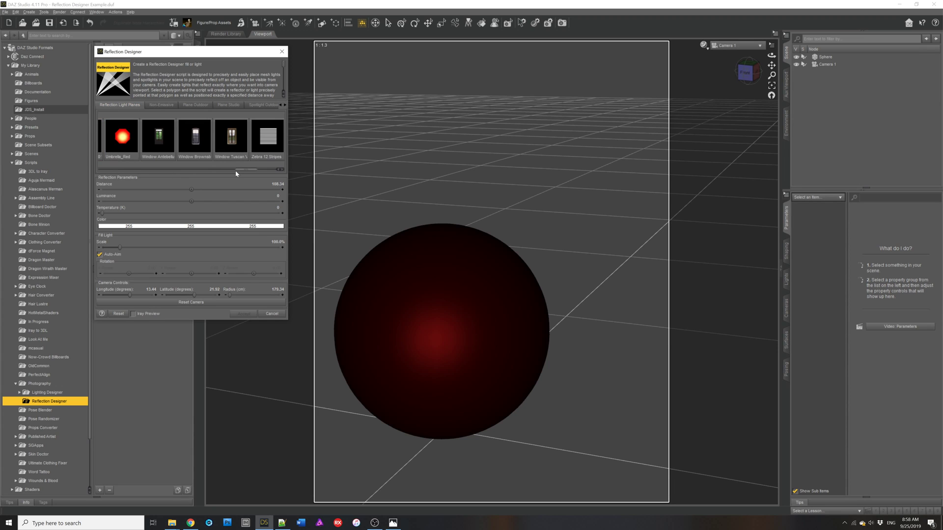
# Step: Add the first Automotive Overhead light plane, check it in Iray, and set Distance to -28.83
pyautogui.moveTo(236, 170); pyautogui.dragTo(104, 170)
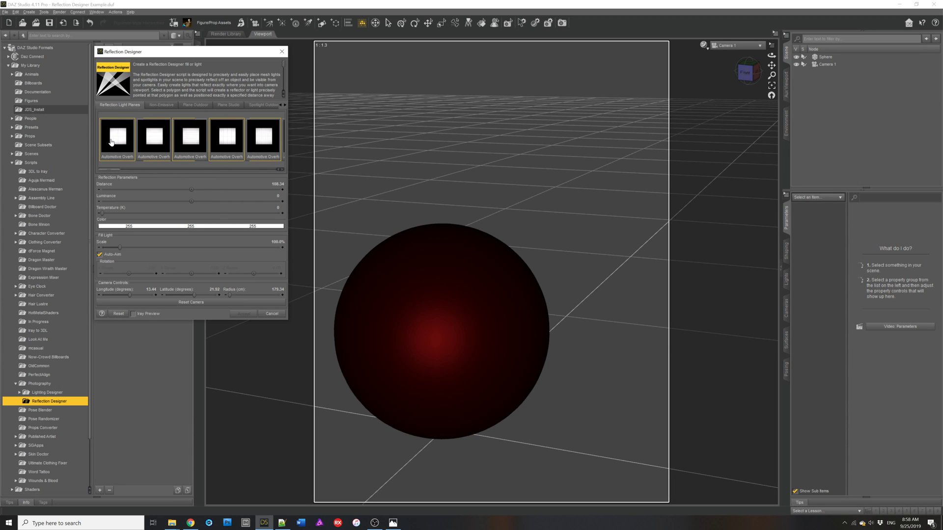
pyautogui.click(111, 142)
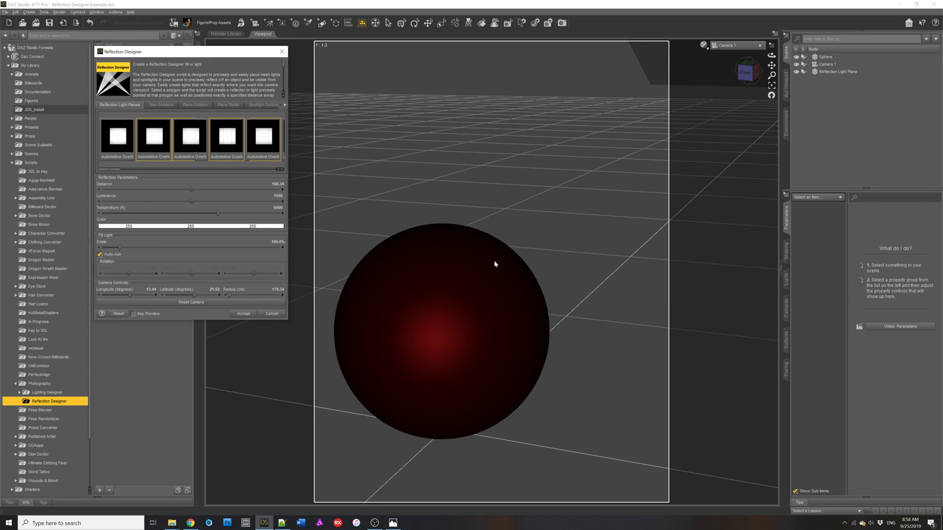
pyautogui.click(144, 315)
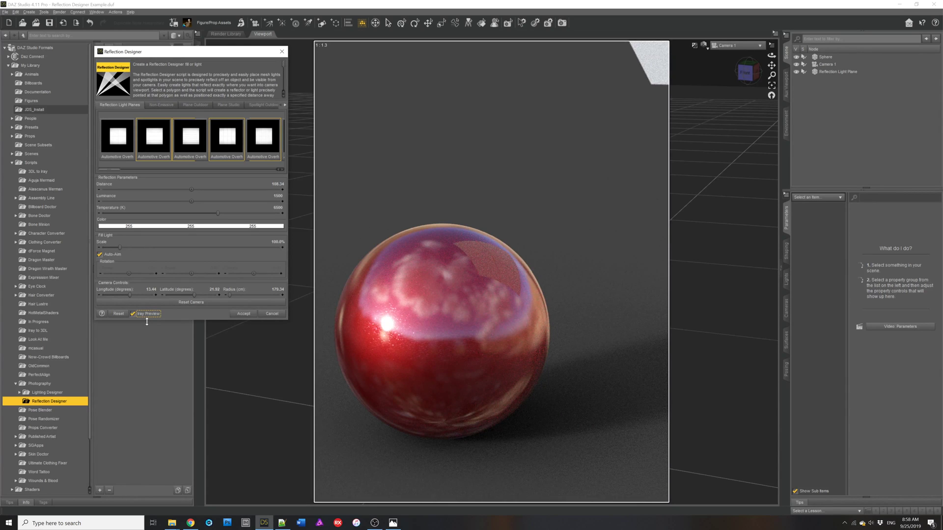
pyautogui.click(133, 314)
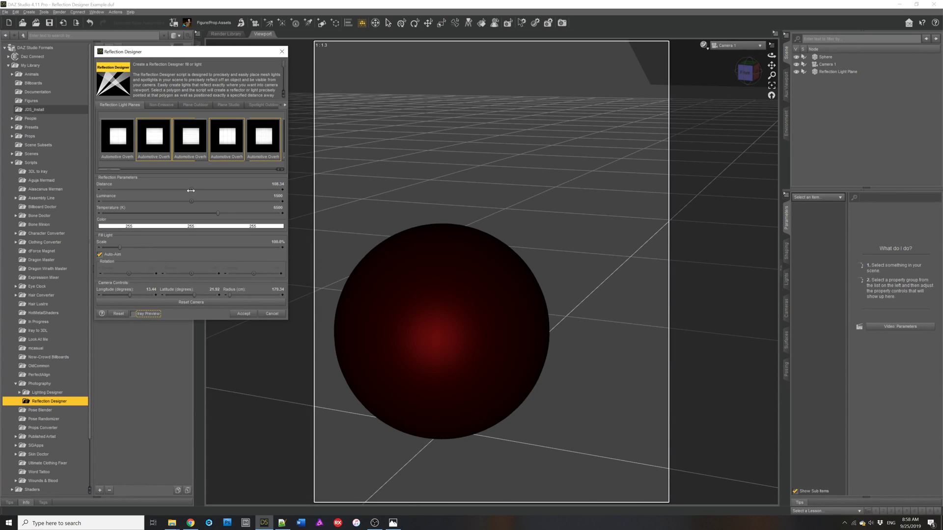
pyautogui.moveTo(191, 189); pyautogui.dragTo(152, 190)
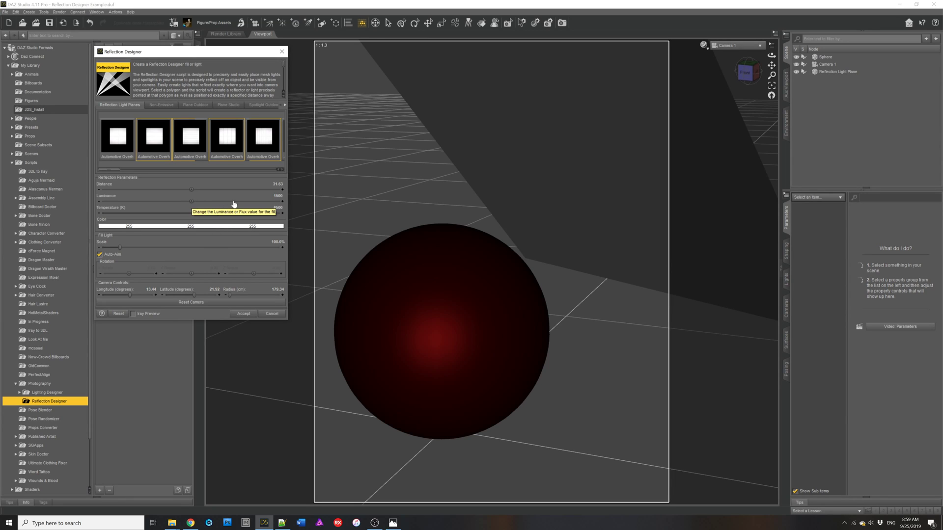
# Step: Enter 100000 for the reflection light's Luminance, previewing in Iray before switching the preview off
pyautogui.click(277, 196)
pyautogui.click(134, 314)
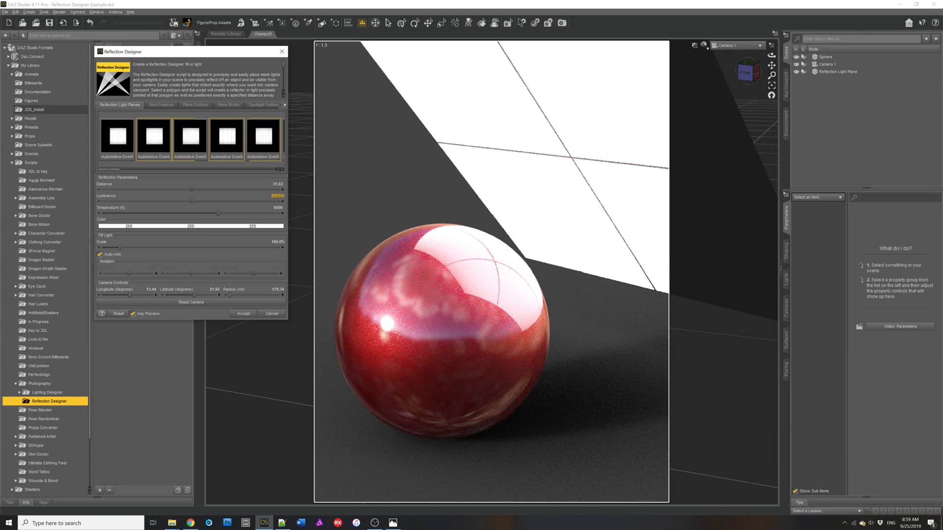
pyautogui.click(272, 195)
pyautogui.write('1')
pyautogui.click(133, 314)
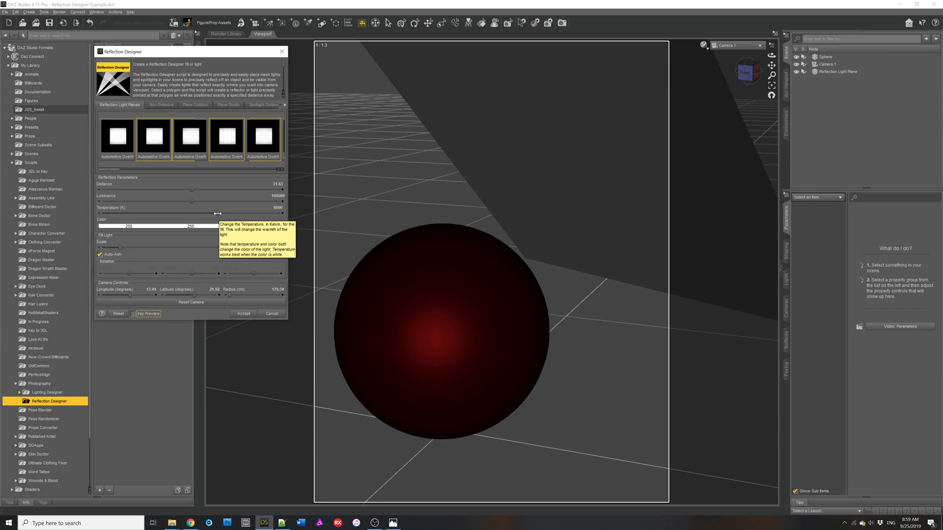
# Step: Test light temperatures of about 1694 K and 4752 K, previewing each in Iray
pyautogui.moveTo(217, 213); pyautogui.dragTo(132, 211)
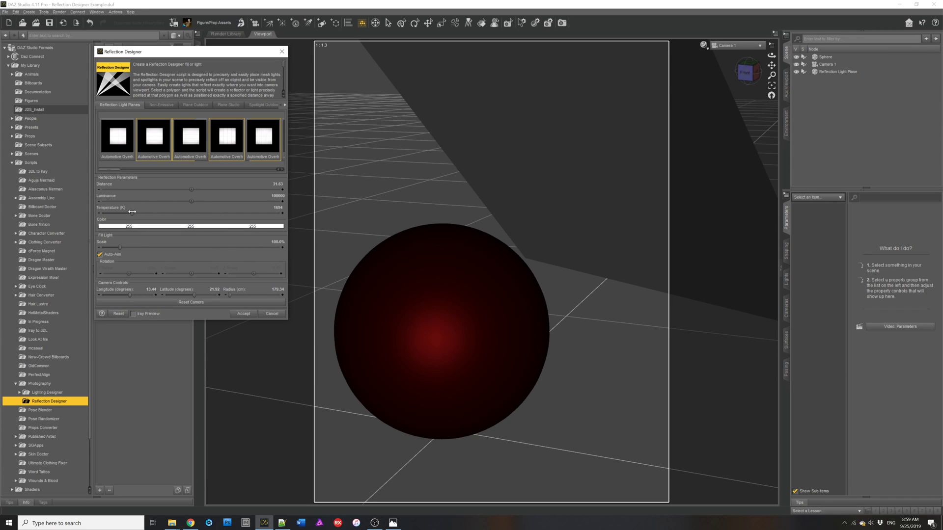
pyautogui.click(133, 314)
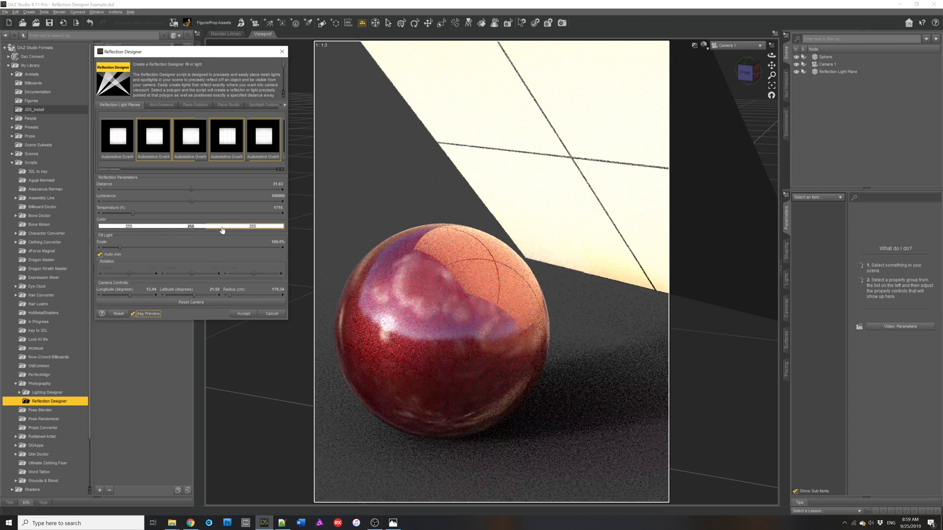
pyautogui.click(133, 313)
pyautogui.moveTo(133, 214); pyautogui.dragTo(273, 214)
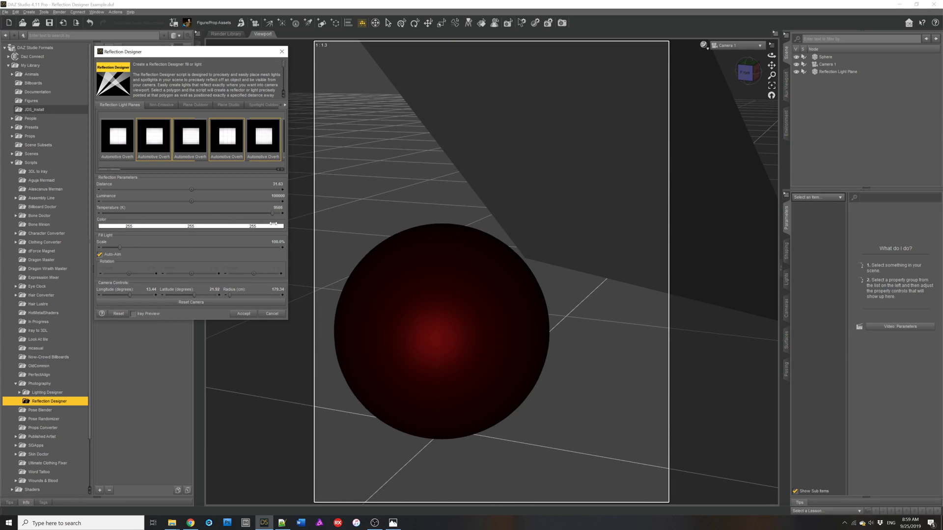
pyautogui.click(150, 314)
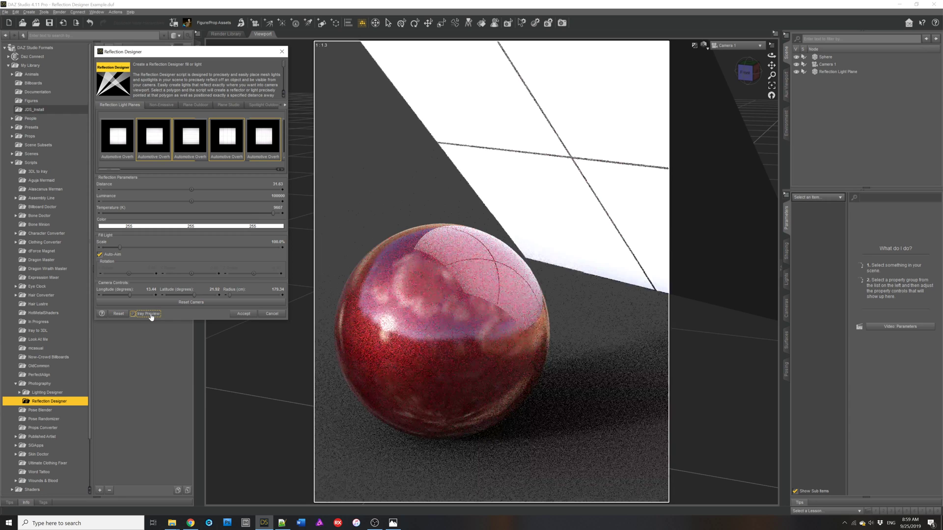
pyautogui.click(133, 314)
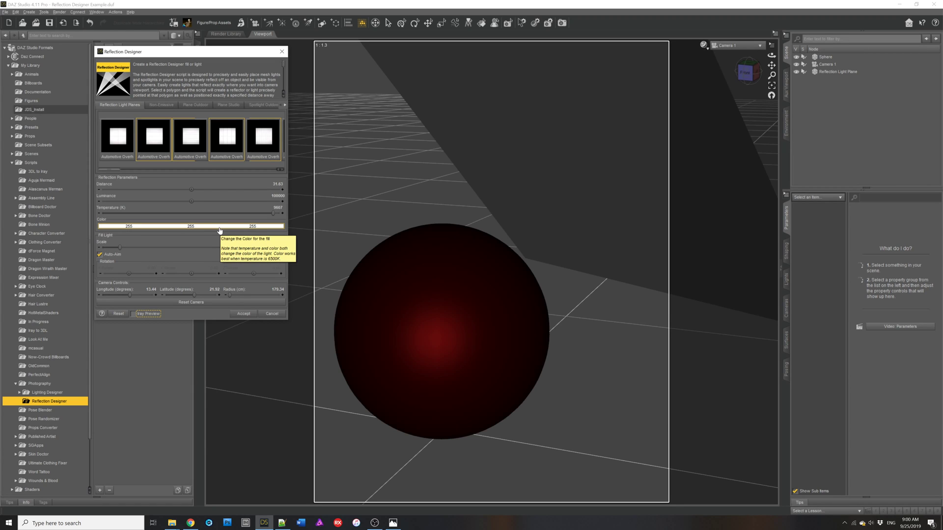
# Step: Tint the reflection light pure red and preview the result in Iray
pyautogui.click(219, 227)
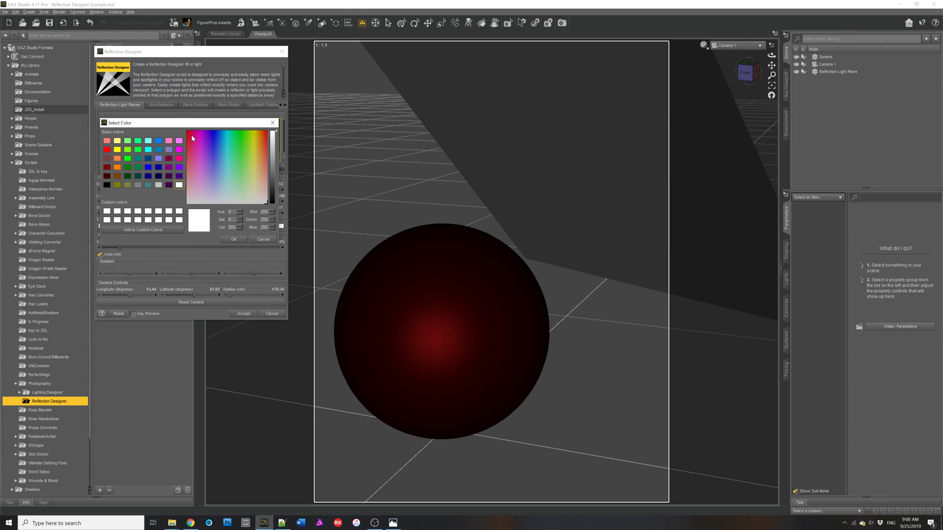
pyautogui.moveTo(192, 137); pyautogui.dragTo(161, 125)
pyautogui.click(234, 240)
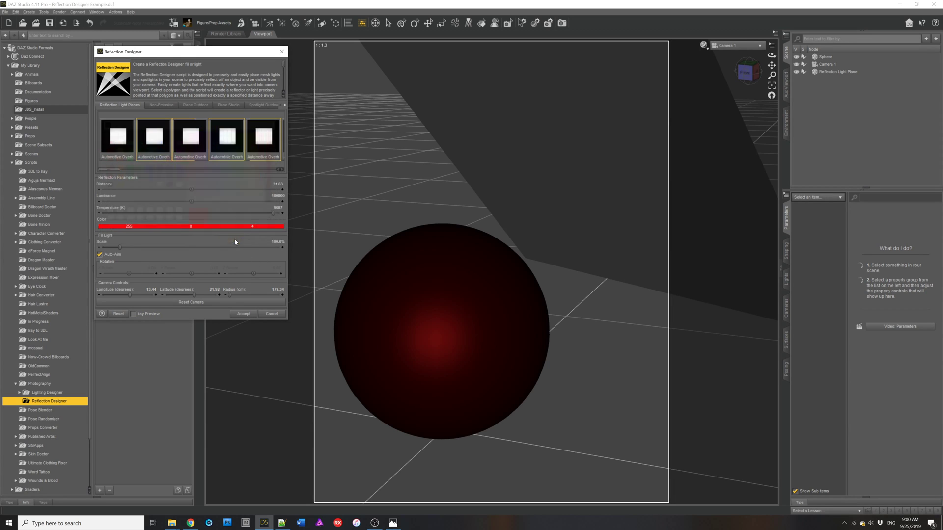
pyautogui.click(143, 317)
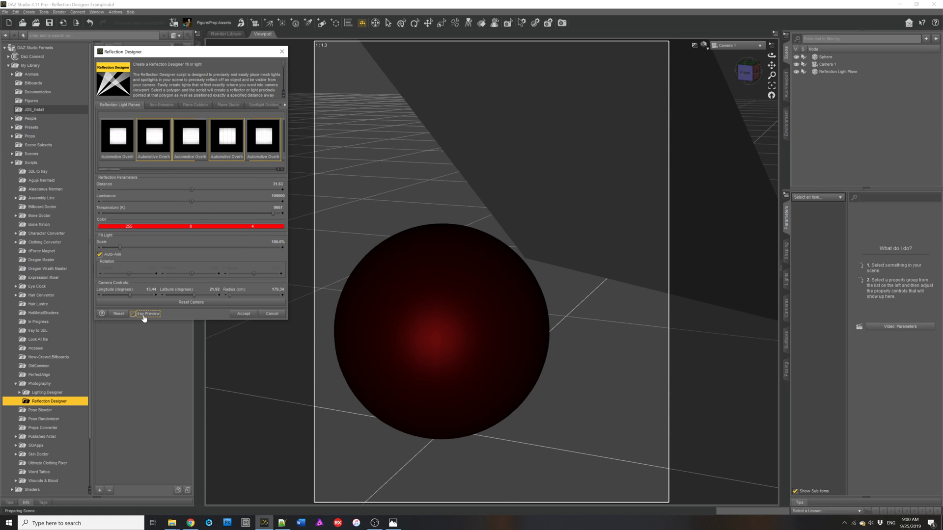
pyautogui.click(144, 317)
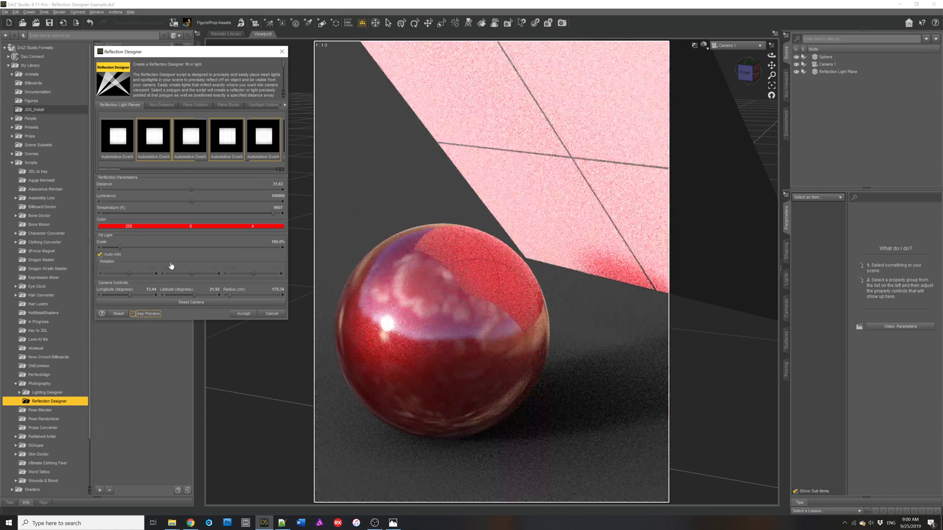
# Step: Reset the light colour to white (255, 255, 255)
pyautogui.click(177, 226)
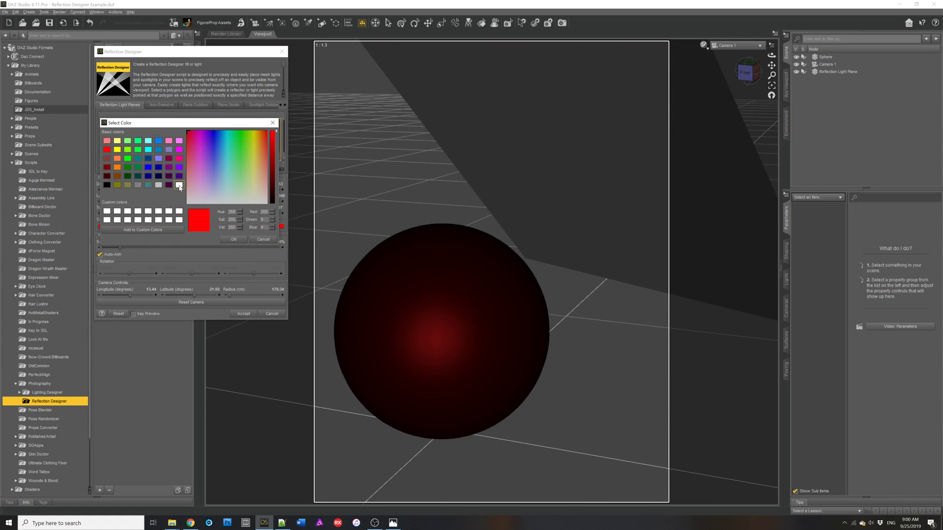
pyautogui.click(179, 186)
pyautogui.click(233, 239)
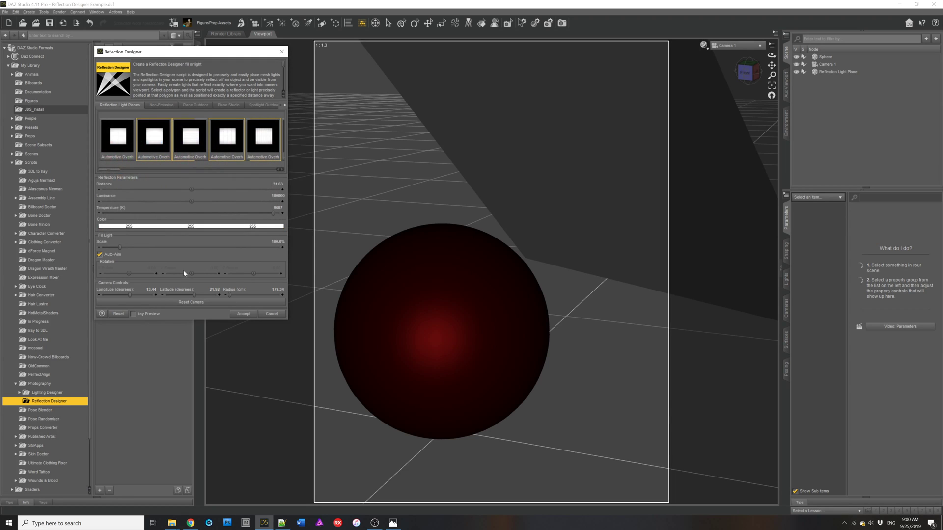
# Step: Try Fill Light Scale at about 33% and 351.2% with Iray previews, ending near 95%
pyautogui.moveTo(121, 247); pyautogui.dragTo(107, 243)
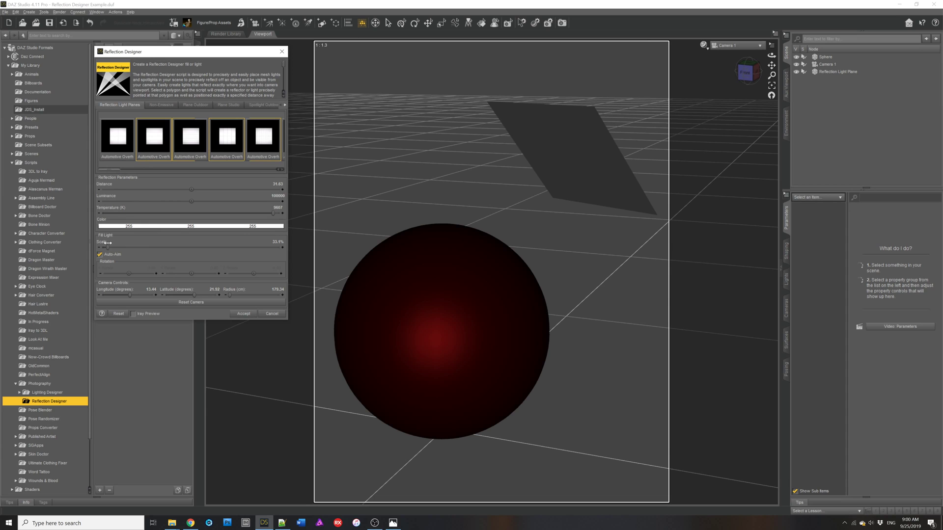
pyautogui.click(140, 314)
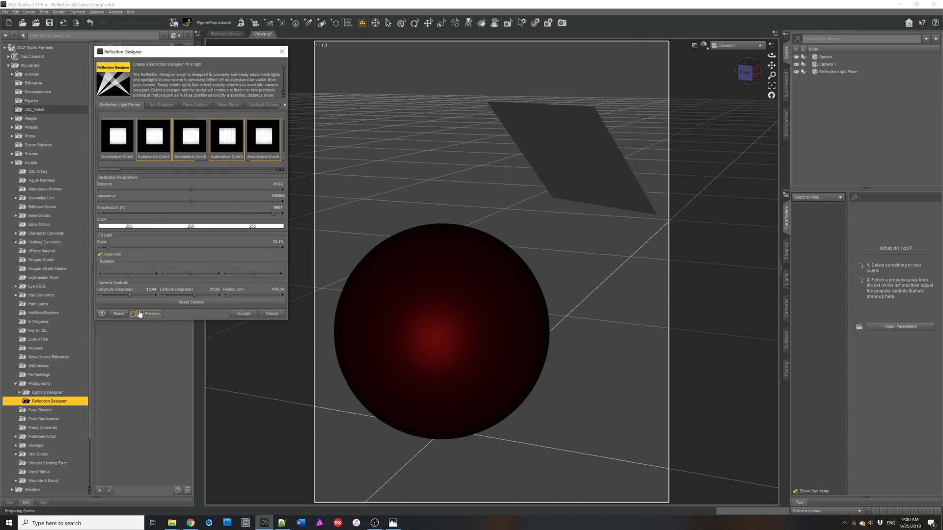
pyautogui.click(139, 314)
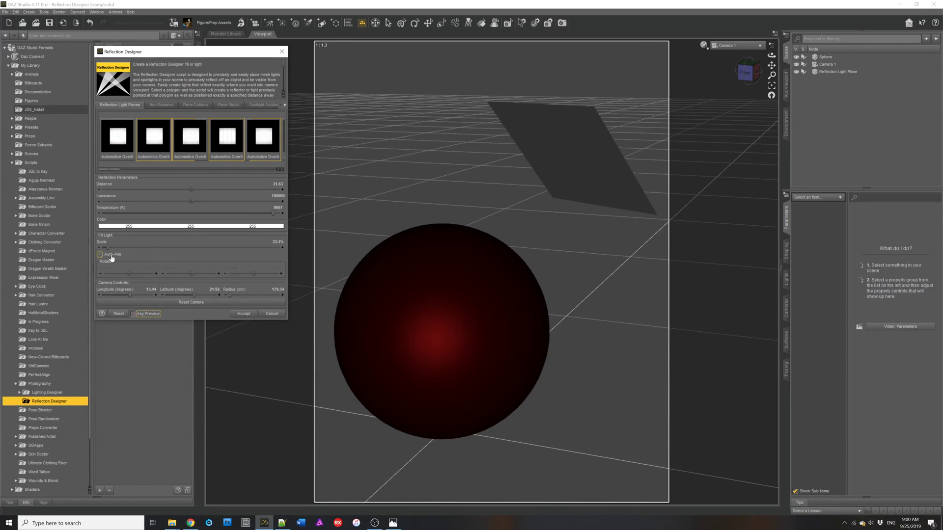
pyautogui.moveTo(107, 247); pyautogui.dragTo(158, 248)
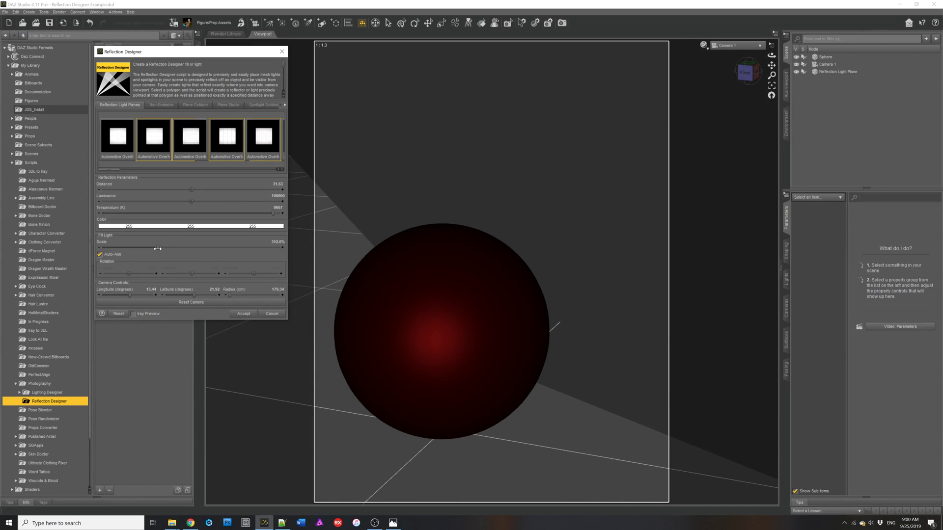
pyautogui.click(144, 315)
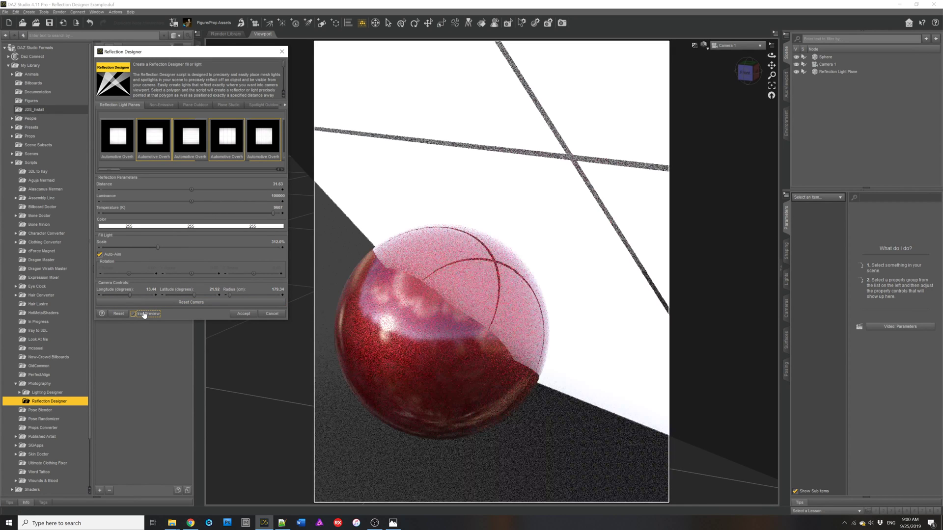
pyautogui.click(144, 315)
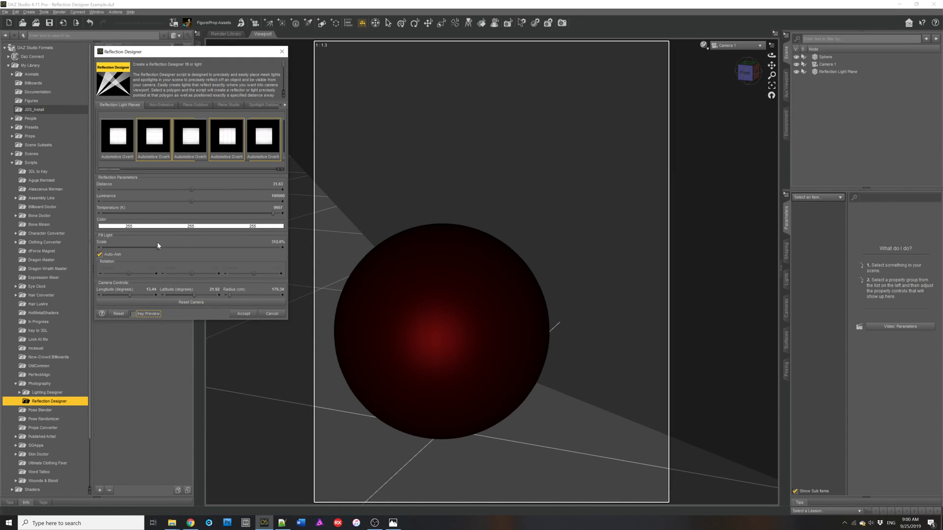
pyautogui.moveTo(157, 245); pyautogui.dragTo(121, 245)
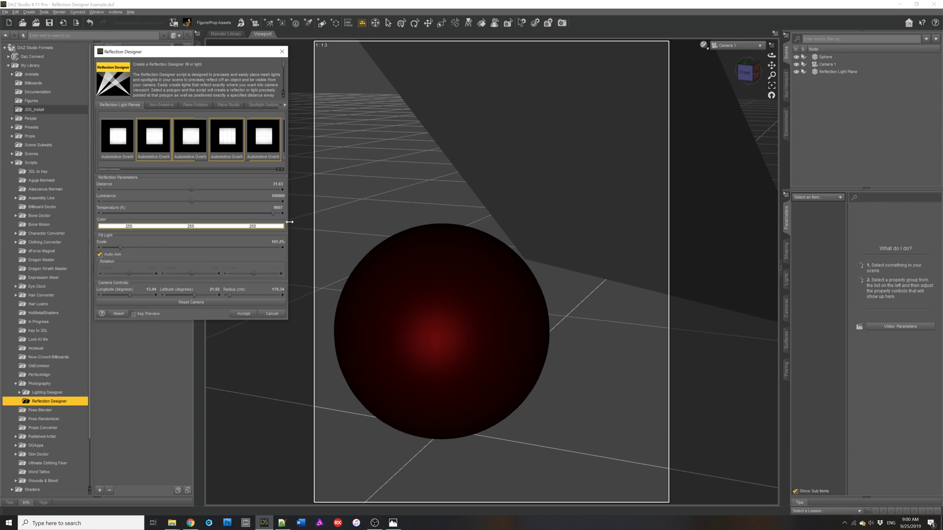
# Step: Set light plane Distance to 55.79, disable Auto-Aim, rotate X 26.88 and Z slightly, preview in Iray
pyautogui.moveTo(191, 189); pyautogui.dragTo(203, 189)
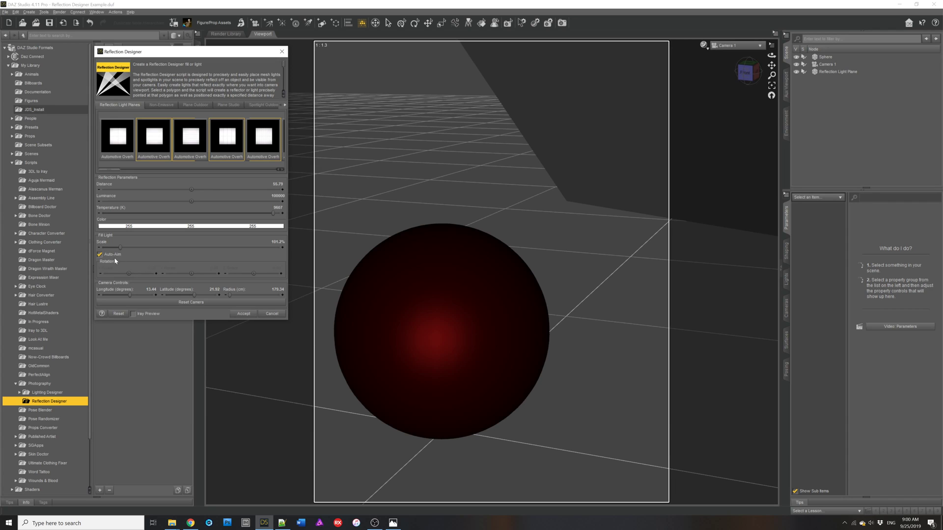
pyautogui.click(100, 255)
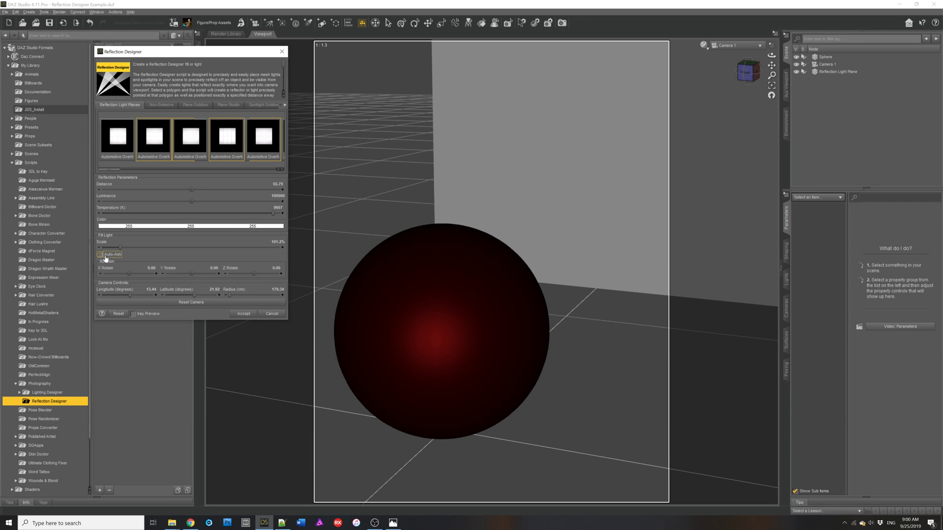
pyautogui.moveTo(132, 273); pyautogui.dragTo(180, 273)
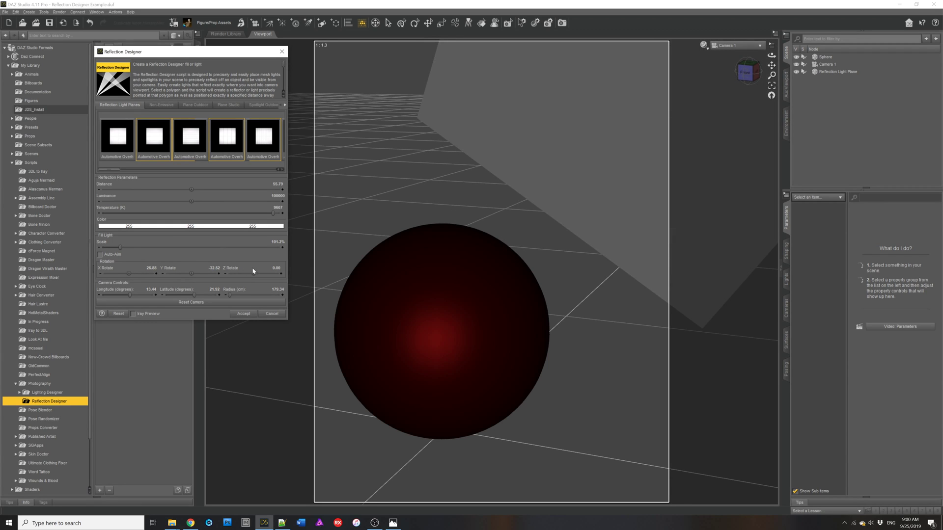
pyautogui.moveTo(254, 273); pyautogui.dragTo(253, 274)
pyautogui.click(140, 315)
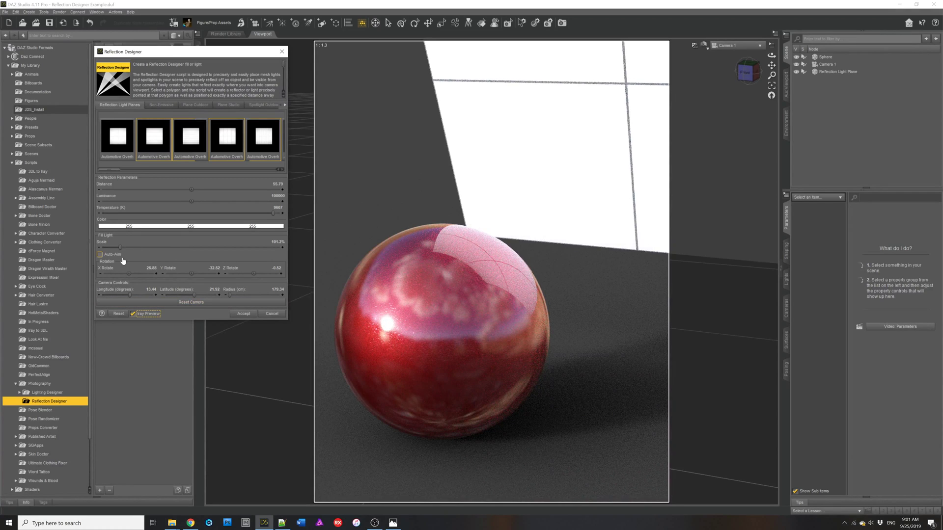
# Step: End the Iray preview, adjust X rotation to 27.59 and Y to -31.79, then re-enable Auto-Aim
pyautogui.press('space')
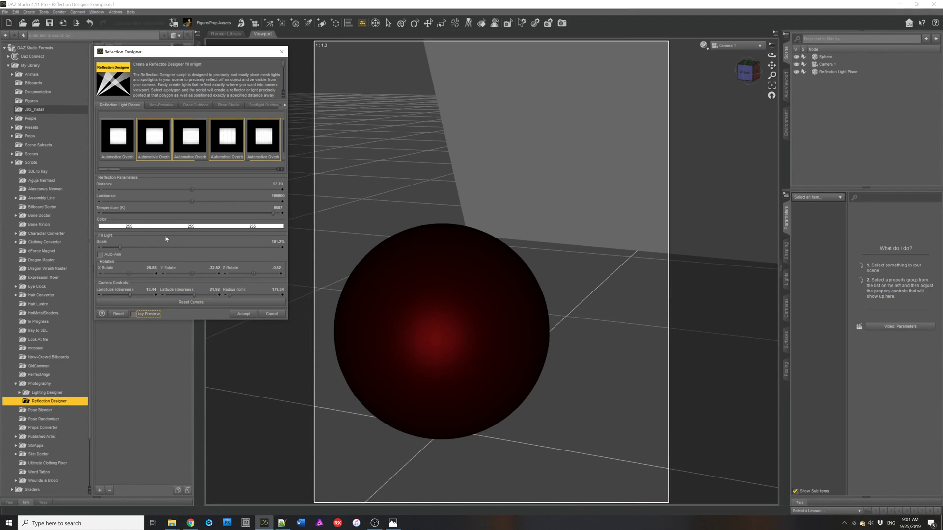
pyautogui.moveTo(128, 274); pyautogui.dragTo(130, 274)
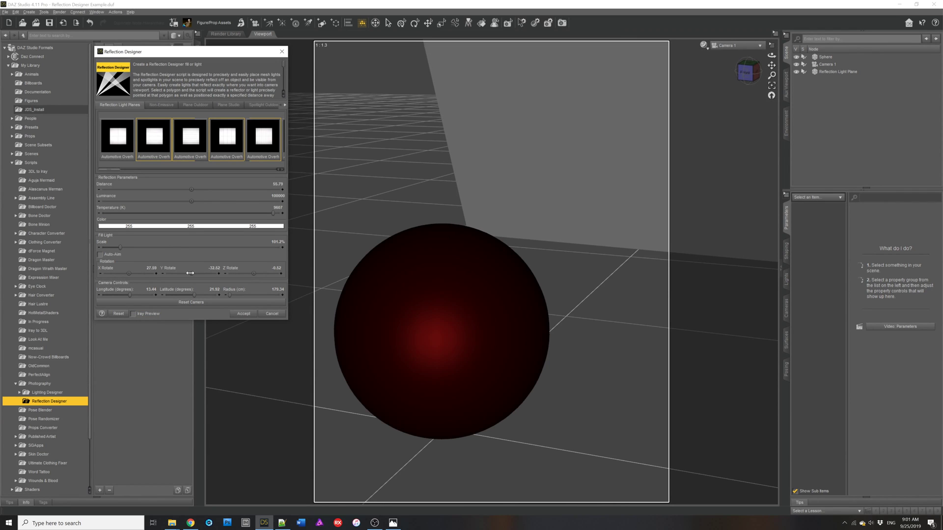
pyautogui.moveTo(192, 273); pyautogui.dragTo(261, 274)
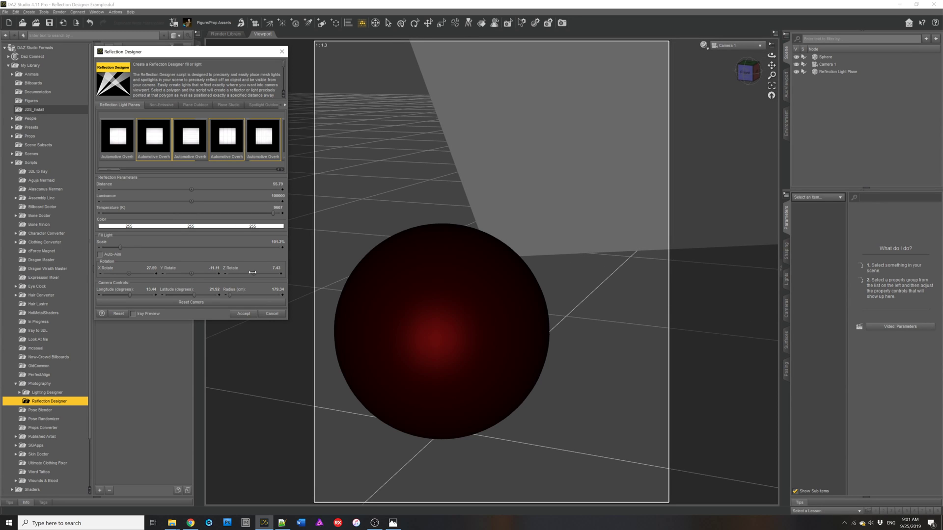
pyautogui.click(110, 255)
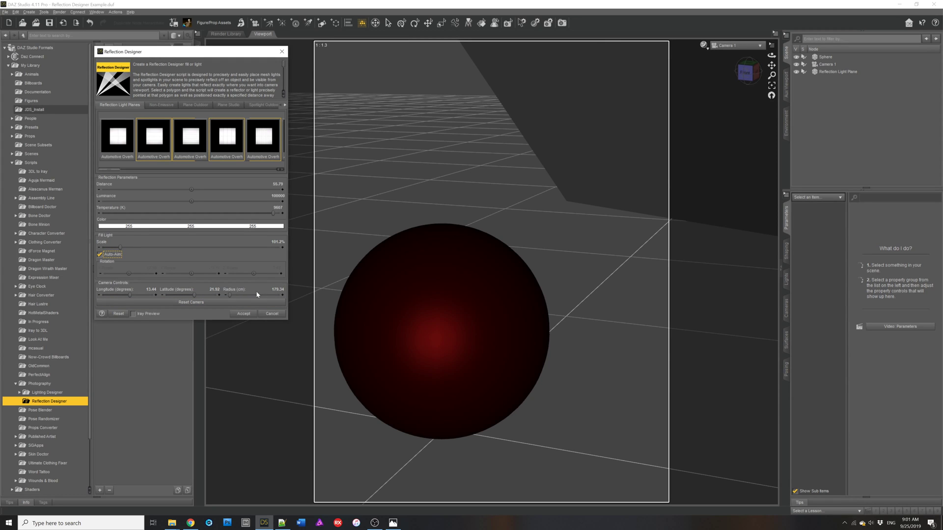
# Step: Try a 10 cm camera radius and 7.71 longitude, then restore the original camera position
pyautogui.moveTo(232, 294); pyautogui.dragTo(197, 295)
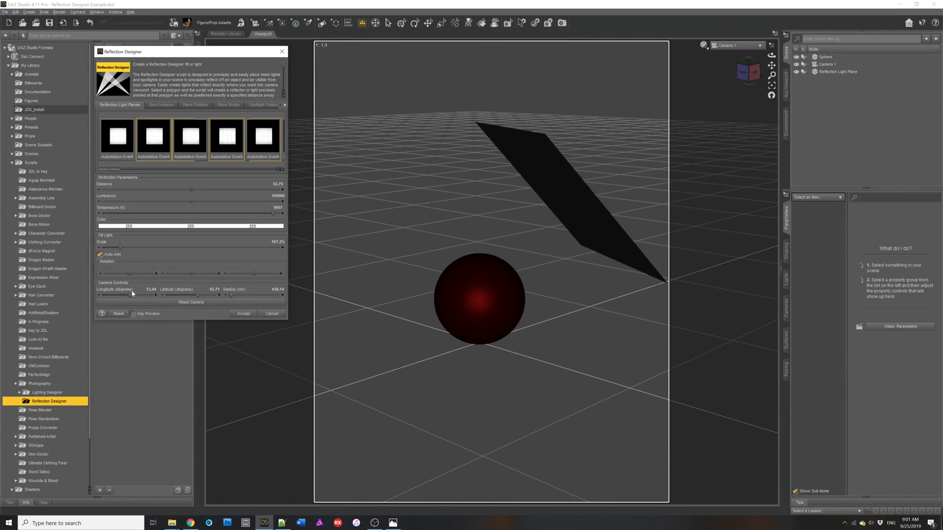
pyautogui.moveTo(128, 292); pyautogui.dragTo(129, 287)
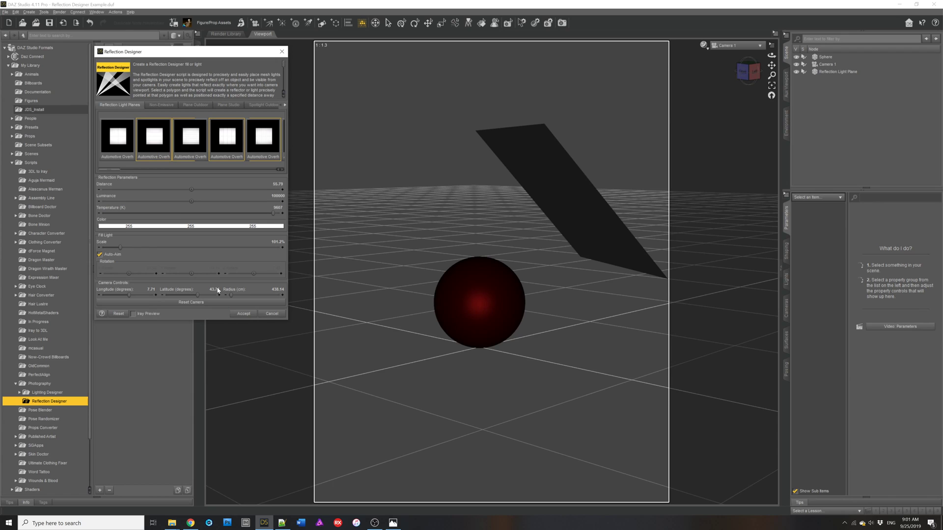
pyautogui.click(219, 304)
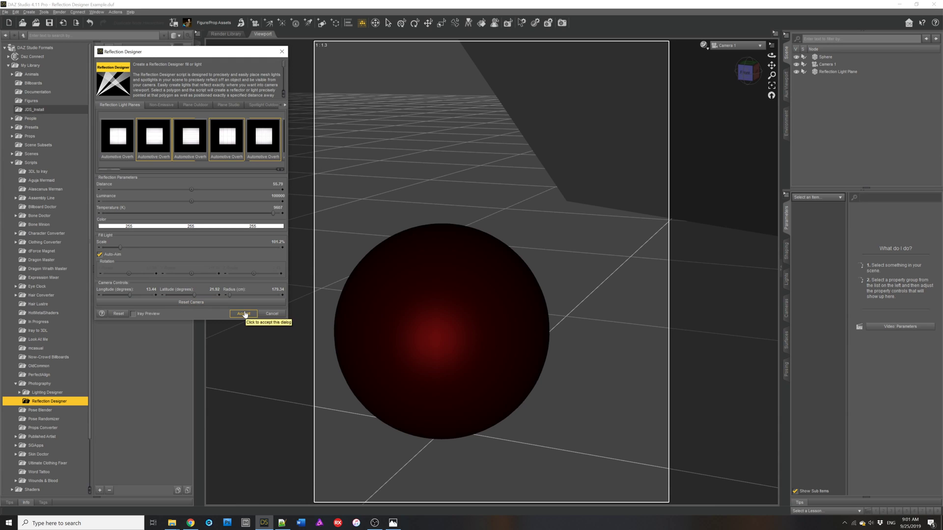
# Step: Accept the Reflection Designer settings, select the new Reflection Light Plane and show its surfaces
pyautogui.click(244, 314)
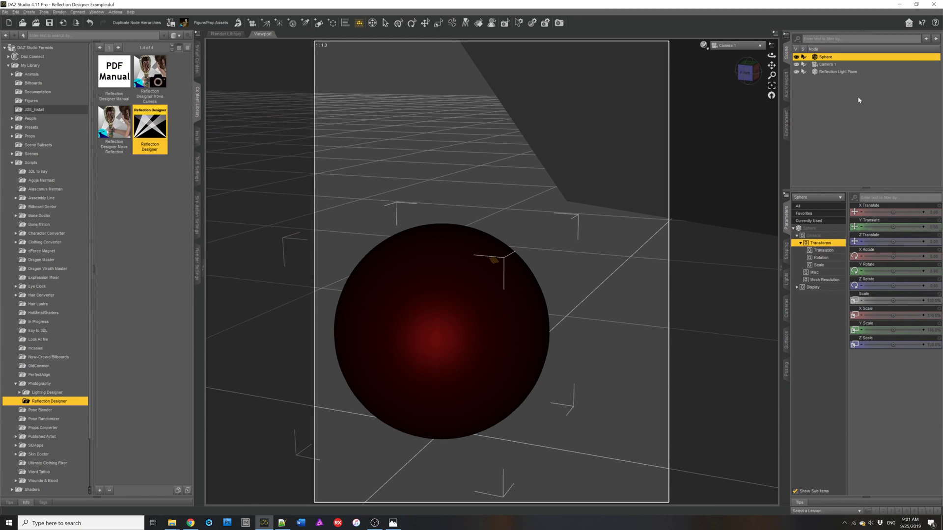
pyautogui.click(843, 73)
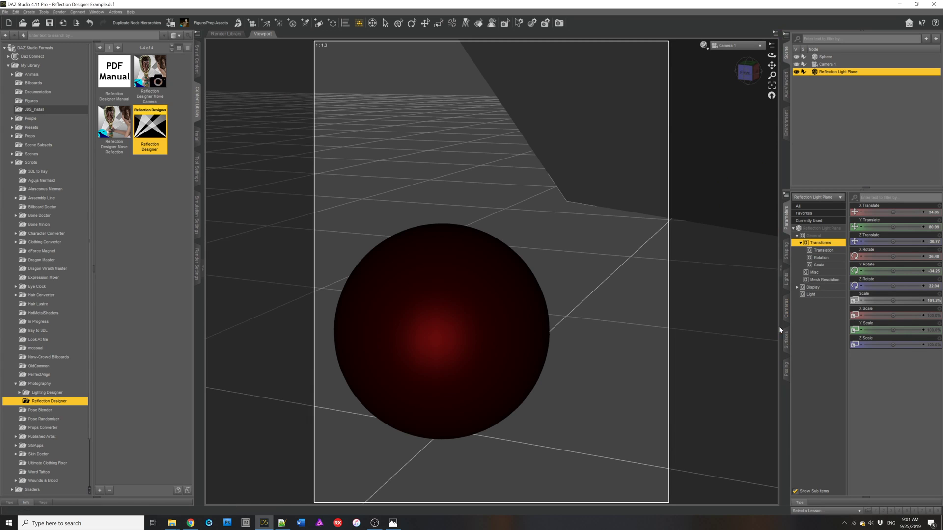
pyautogui.click(787, 342)
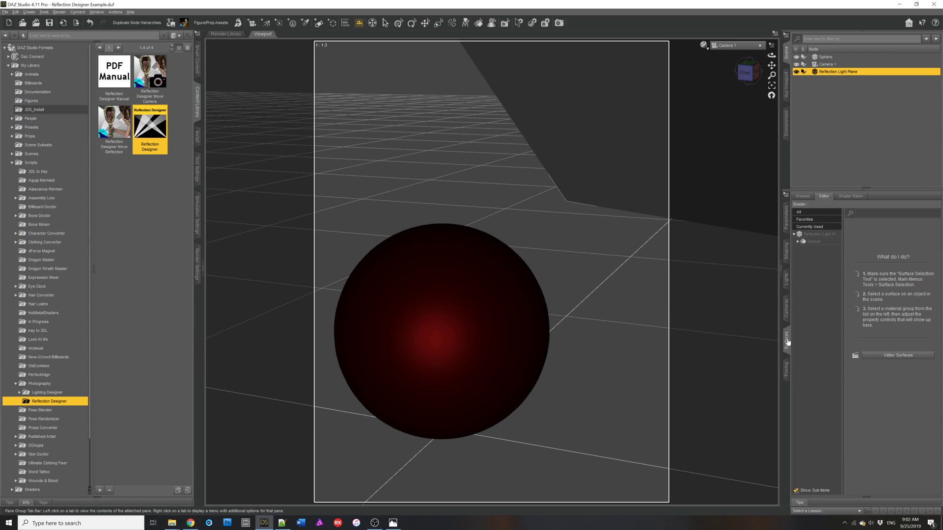
# Step: Select the light plane's Default surface and preview it in NVIDIA Iray, then return to shaded view
pyautogui.click(822, 237)
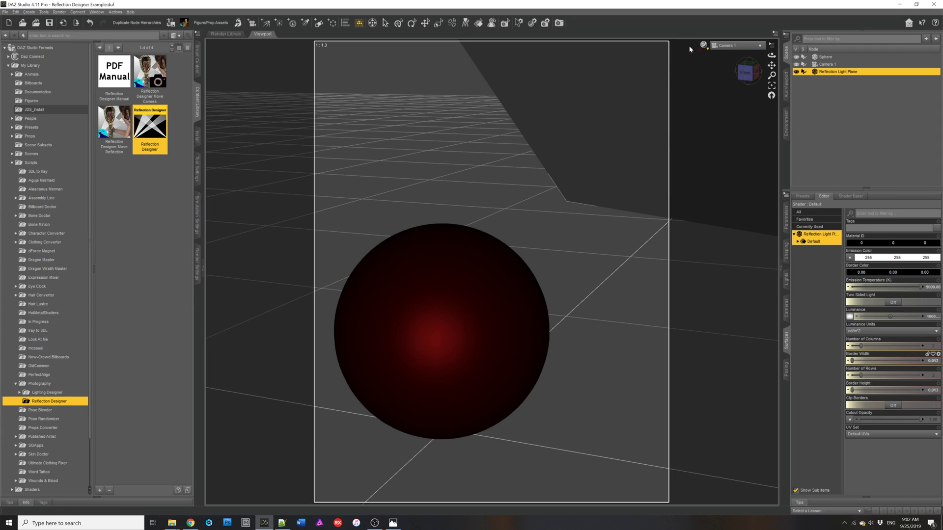
pyautogui.click(704, 46)
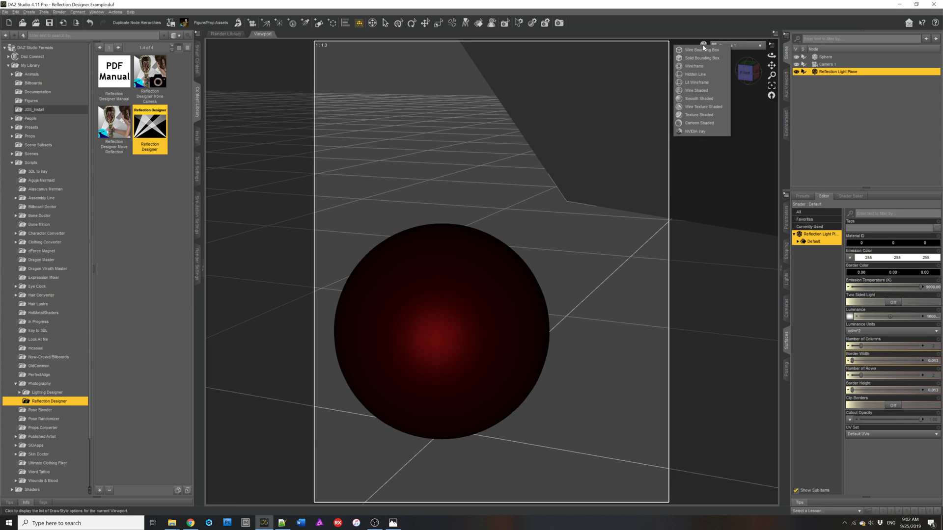
pyautogui.click(702, 131)
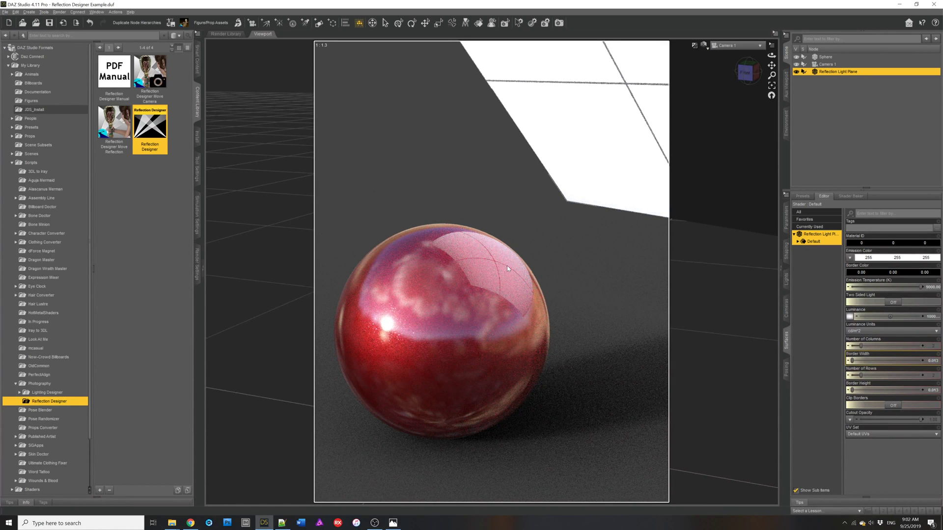
pyautogui.click(705, 47)
pyautogui.click(705, 113)
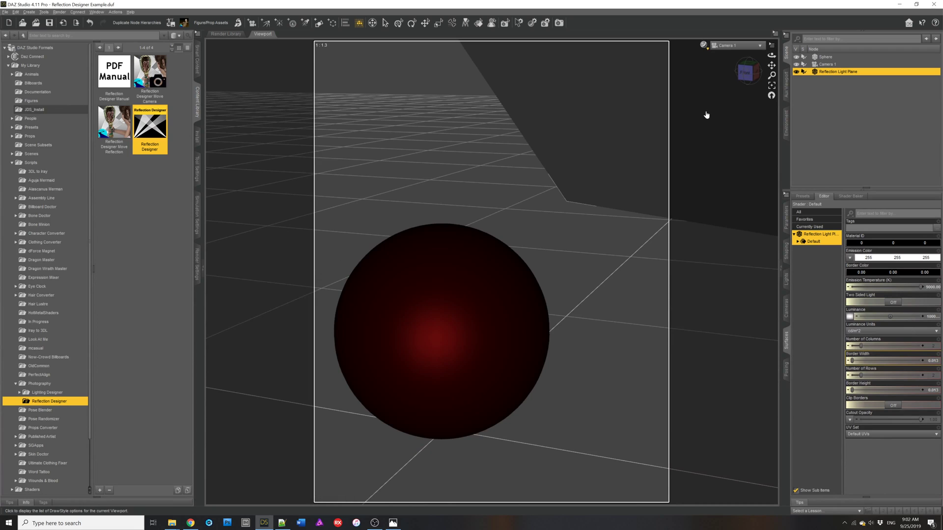
# Step: Set the light plane's Number of Rows and Number of Columns to 4
pyautogui.doubleClick(894, 375)
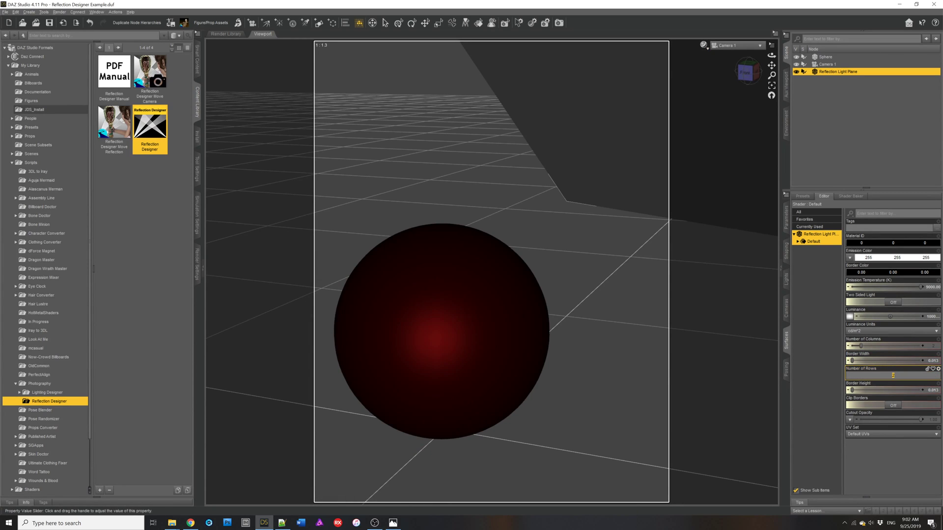
pyautogui.press('Return')
pyautogui.doubleClick(933, 347)
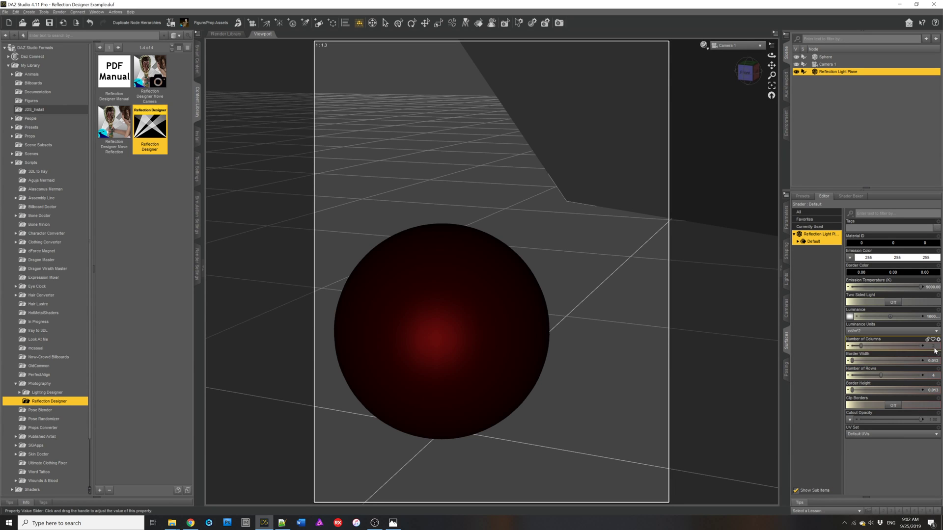
pyautogui.write('4')
pyautogui.press('Return')
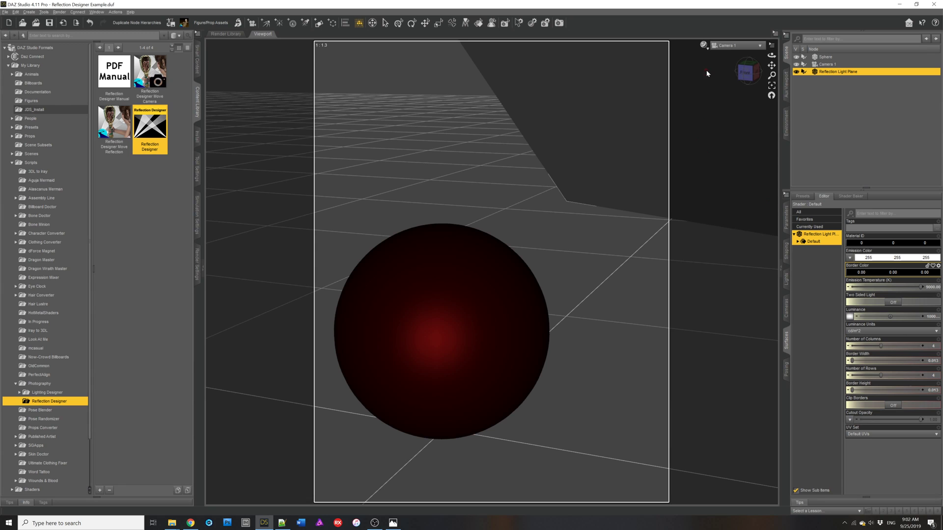
# Step: Preview the 4×4 light plane grid in Iray, return to shaded view, then delete the plane
pyautogui.click(704, 45)
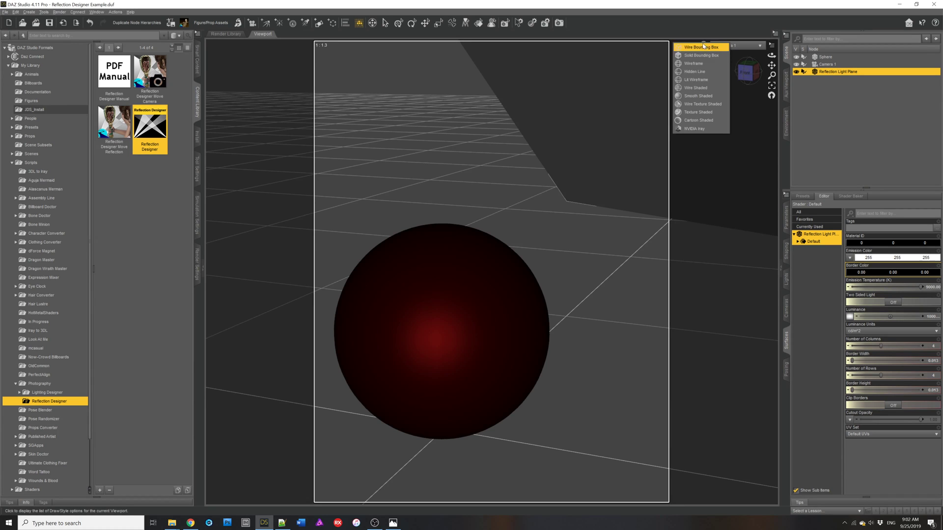
pyautogui.click(707, 128)
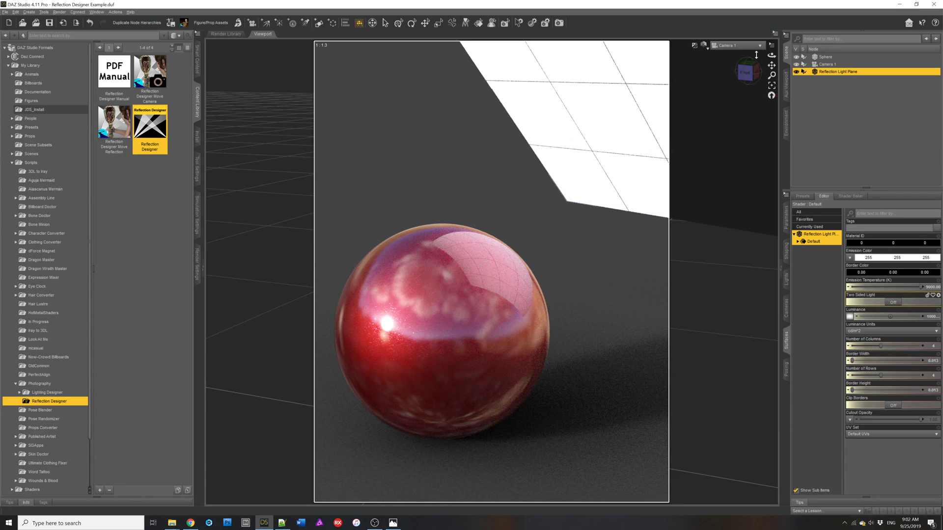
pyautogui.click(703, 45)
pyautogui.click(706, 119)
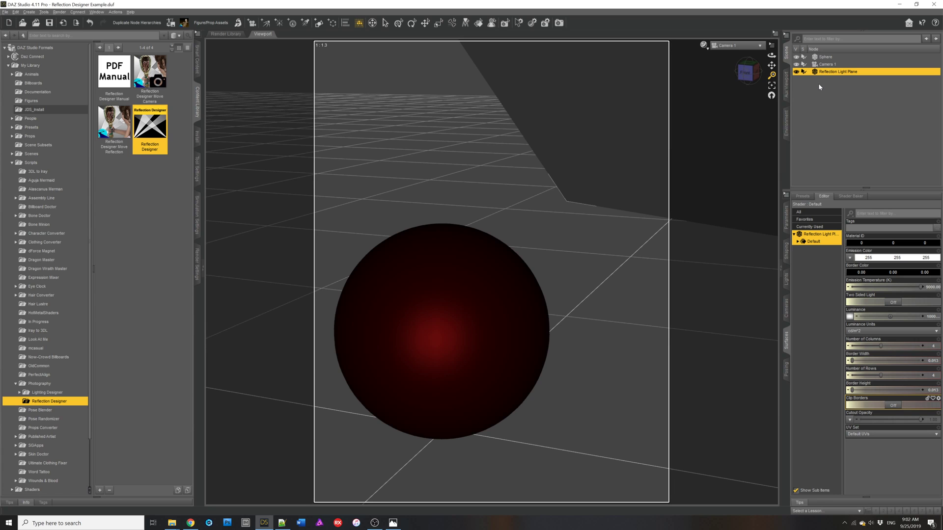
pyautogui.press('Delete')
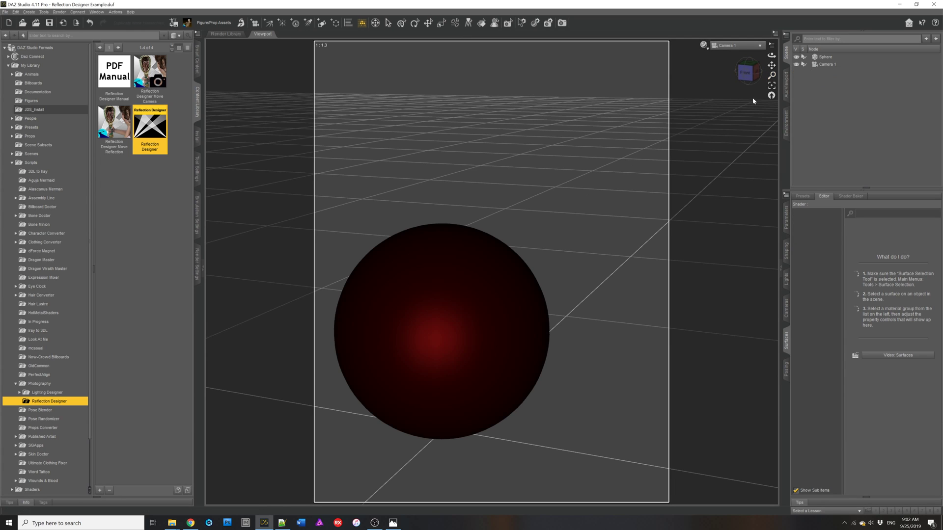
# Step: Filter Smart Content's Figures > People by name and load Glumgurgle HD into the scene
pyautogui.click(197, 60)
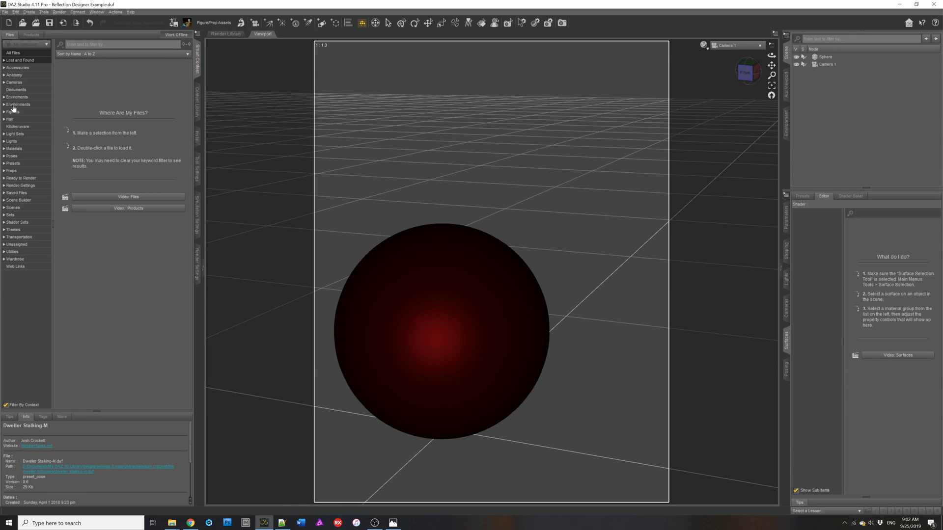
pyautogui.click(4, 112)
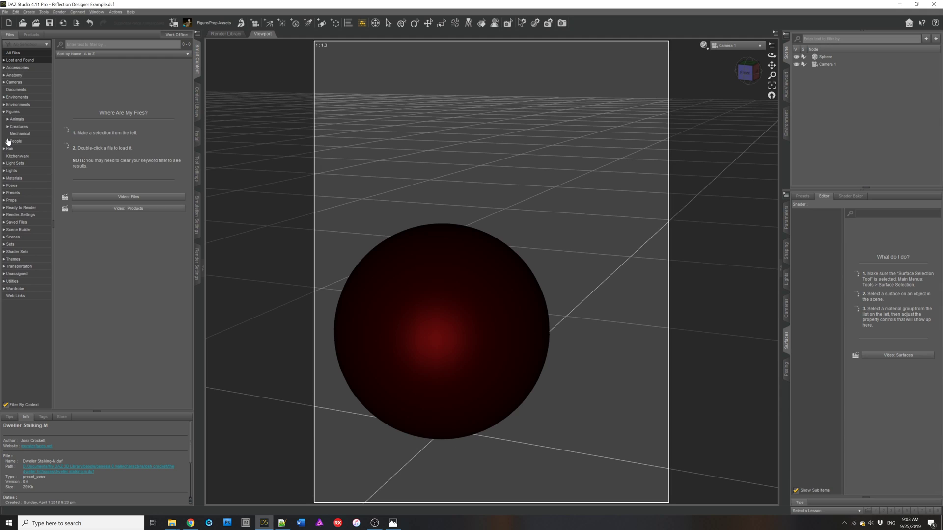
pyautogui.click(22, 141)
pyautogui.click(68, 44)
pyautogui.write('slumgurgle')
pyautogui.doubleClick(76, 78)
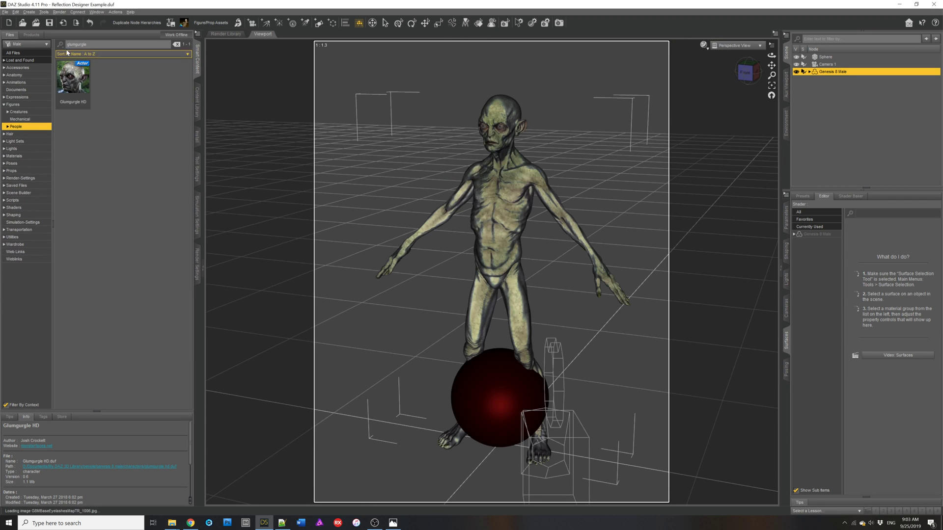
# Step: Apply the Dweller Crouching 02-M pose from Poses > Crouching to Glumgurgle, then return to Content Library
pyautogui.click(176, 44)
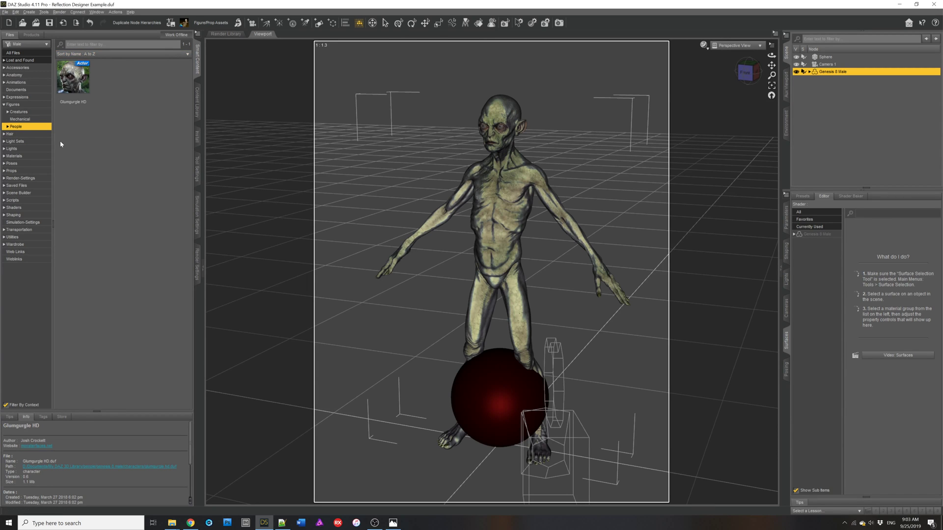
pyautogui.click(4, 164)
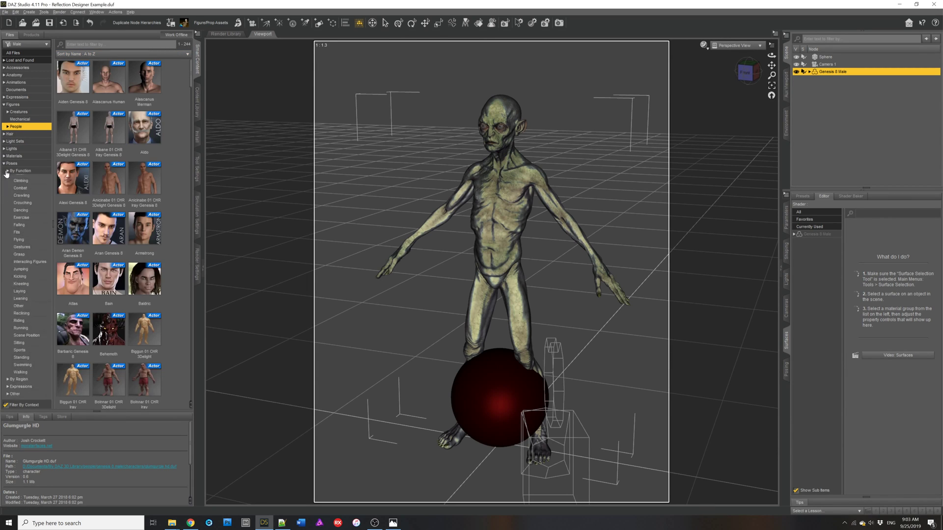
pyautogui.click(27, 208)
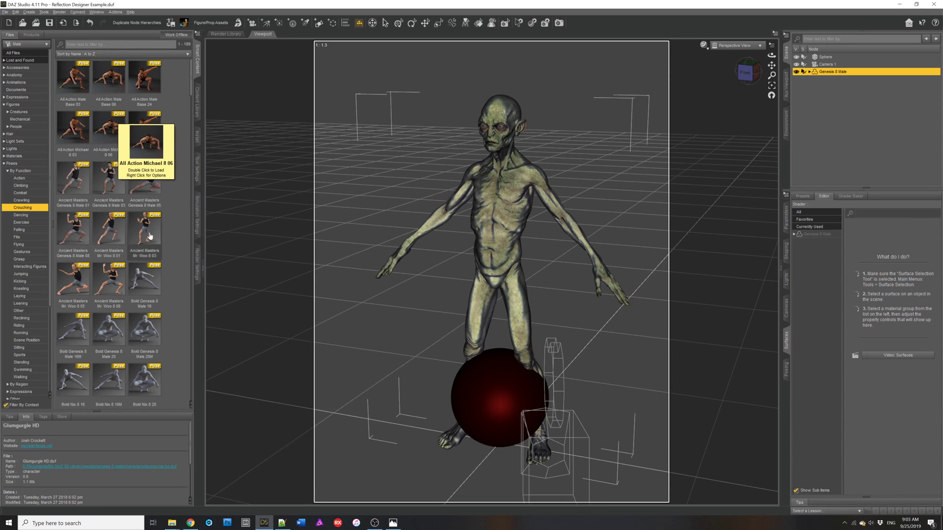
pyautogui.scroll(-3, 148, 258)
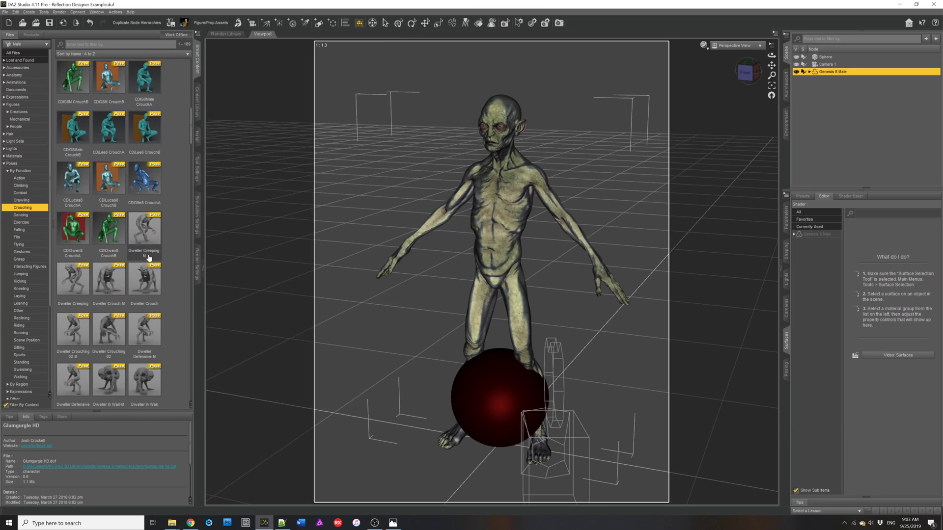
pyautogui.scroll(-3, 149, 258)
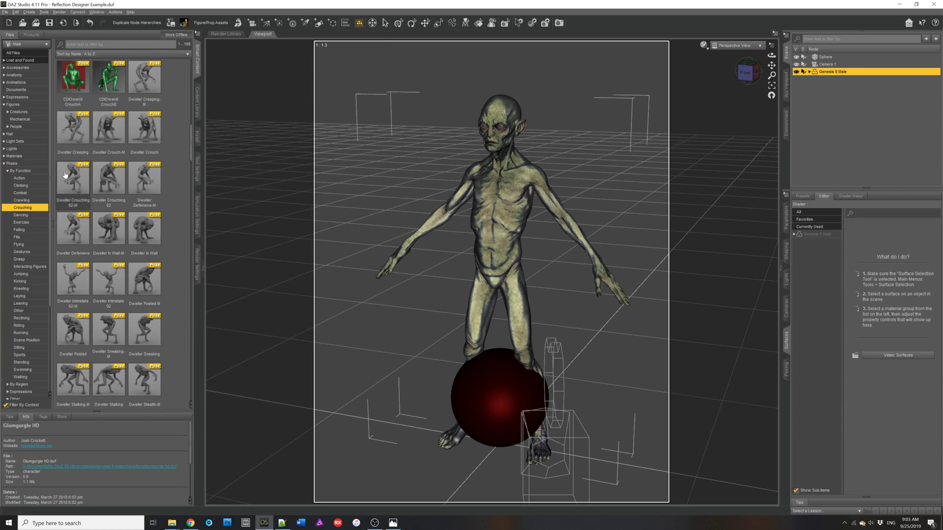
pyautogui.doubleClick(65, 174)
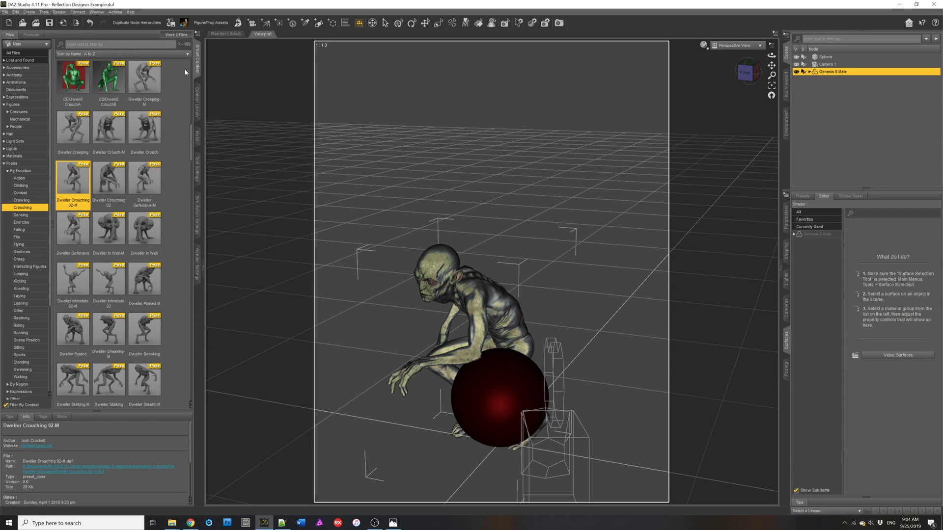
pyautogui.click(198, 101)
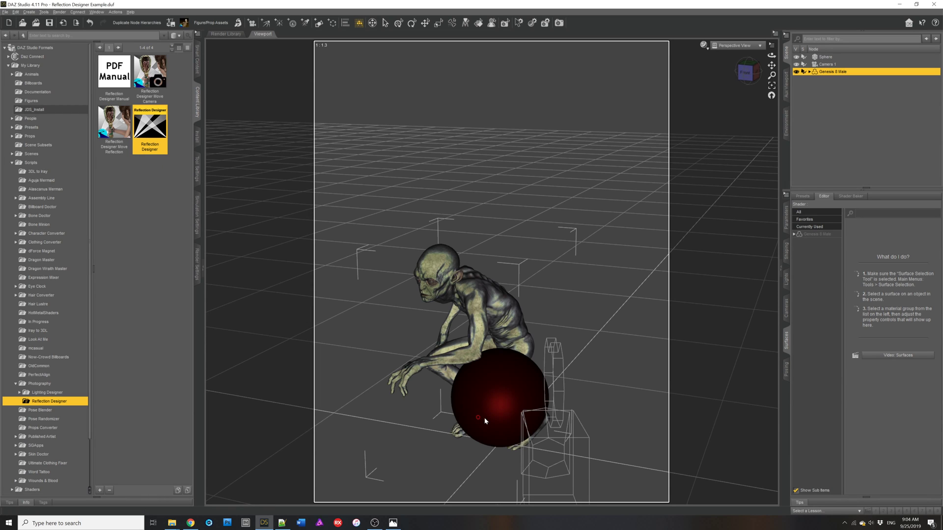
# Step: View through Camera 1, select the sphere and enable the combined move/rotate/scale handles
pyautogui.click(722, 47)
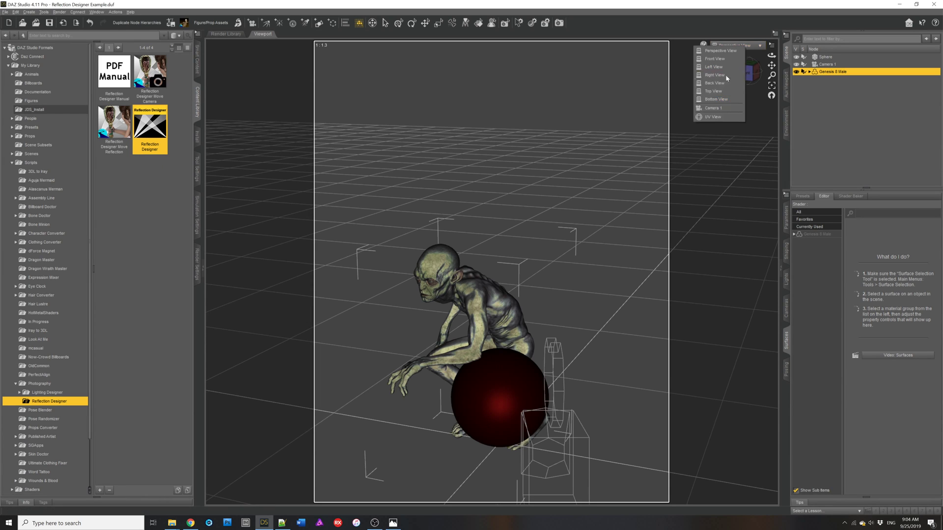
pyautogui.click(725, 110)
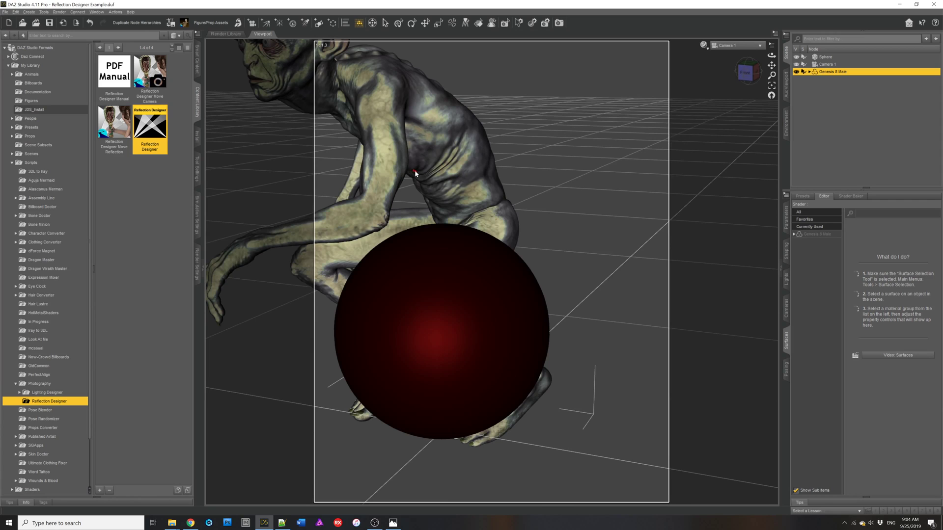
pyautogui.click(498, 256)
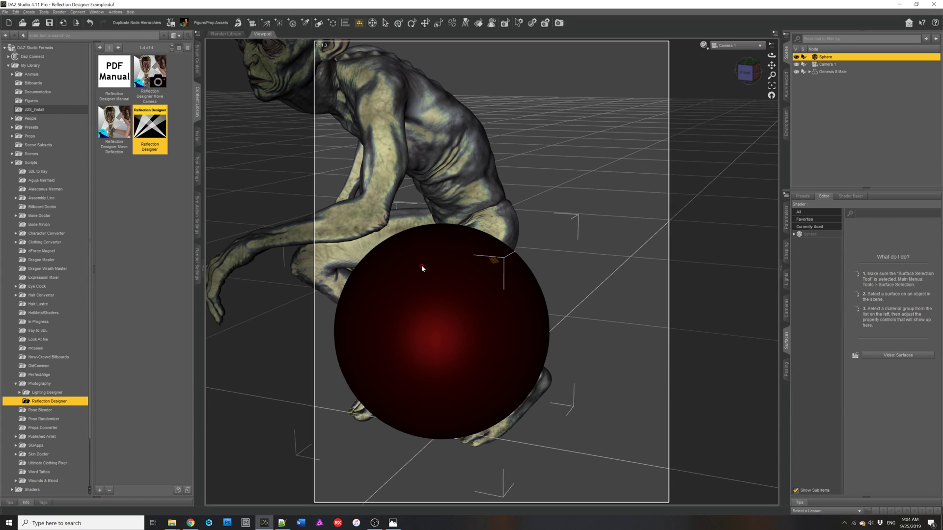
pyautogui.hotkey('ctrl', 'u')
# Step: Select the Sphere together with Glumgurgle's Left Hand and apply the Move Reflection script
pyautogui.click(239, 254)
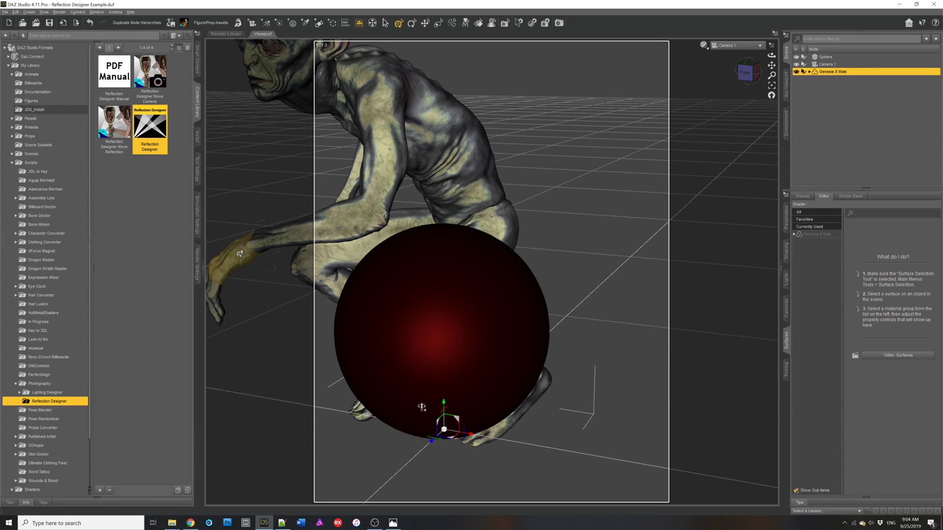
pyautogui.click(240, 254)
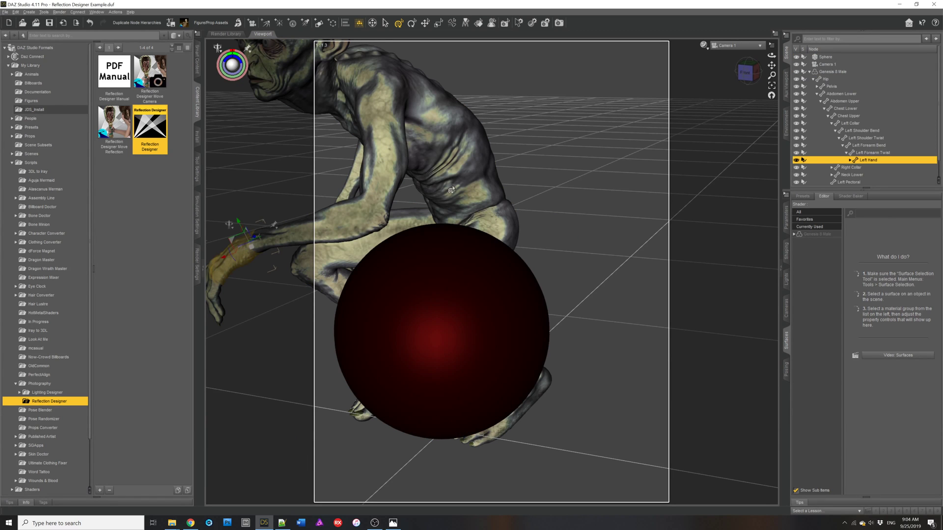
pyautogui.click(826, 57)
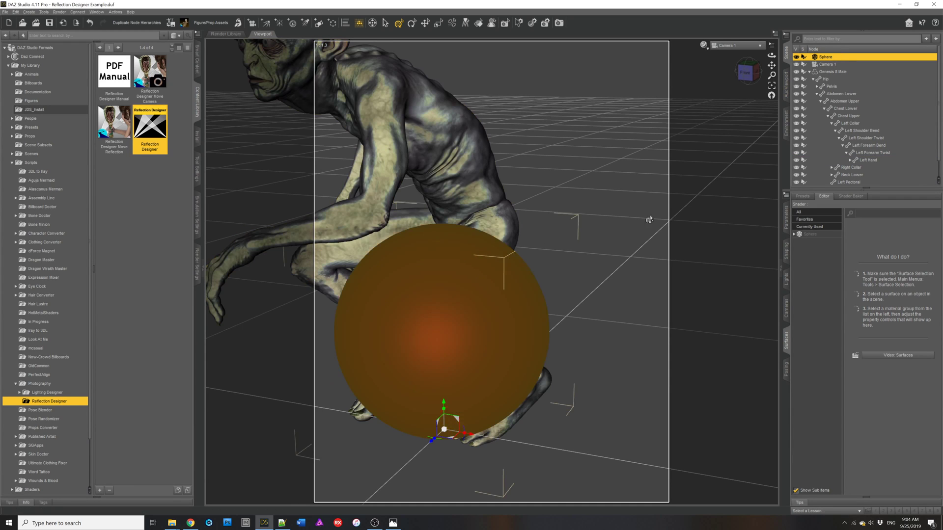
pyautogui.click(869, 160)
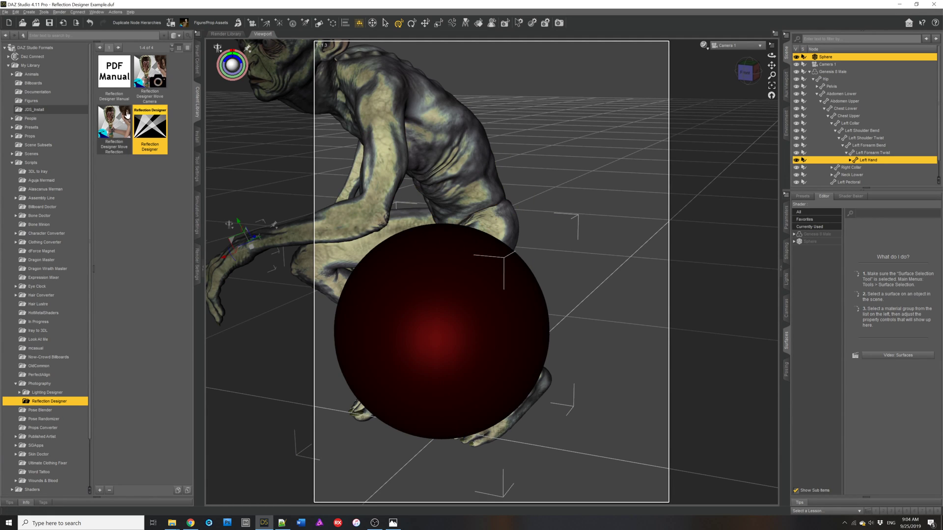
pyautogui.moveTo(121, 118)
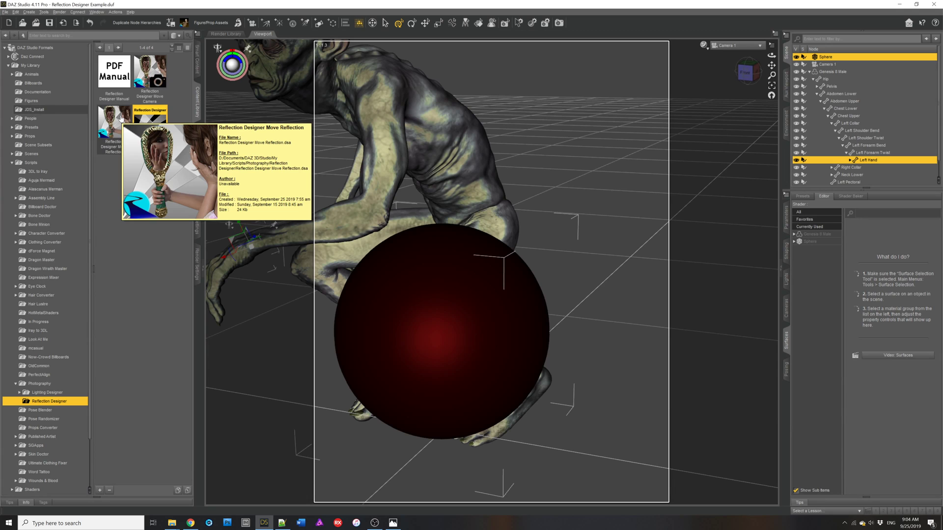
pyautogui.moveTo(121, 117); pyautogui.dragTo(150, 152)
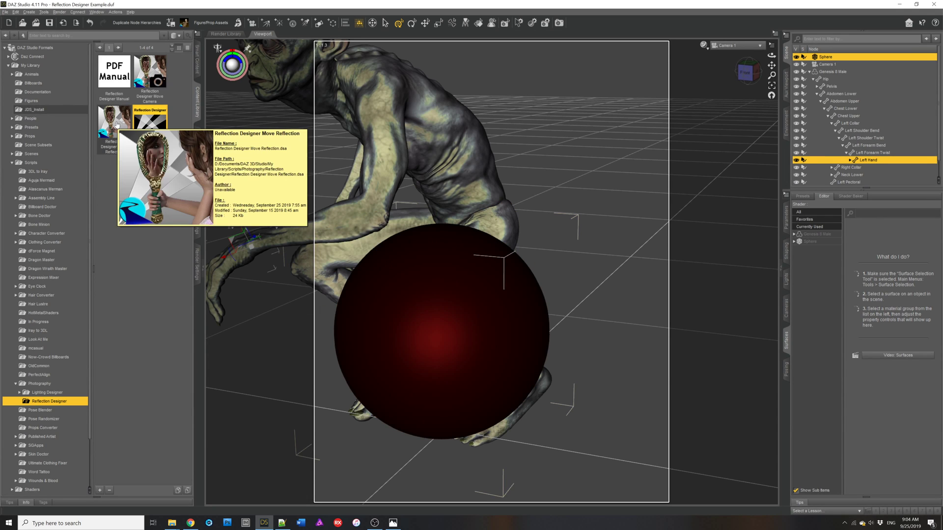
# Step: Run Move Reflection, set reflection Scale to 194.4% and Distance to 58.14, checking in Iray
pyautogui.doubleClick(116, 124)
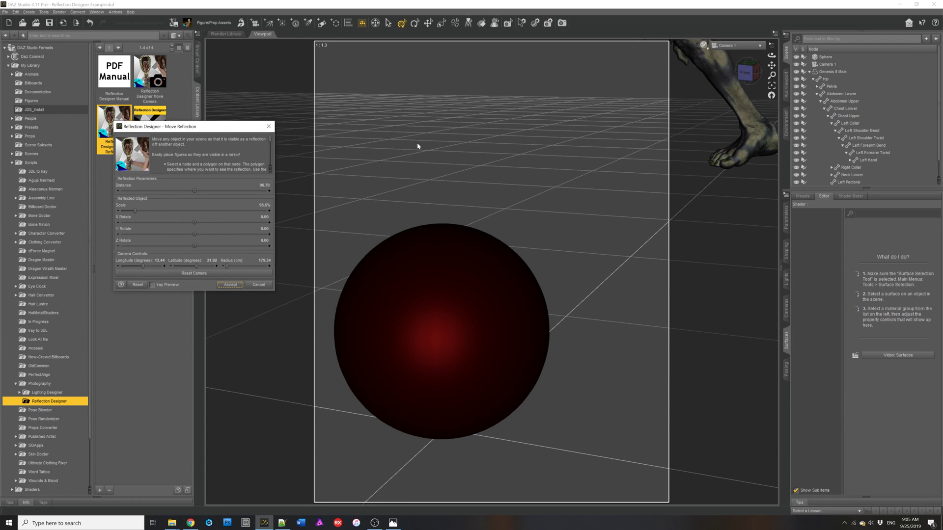
pyautogui.click(152, 285)
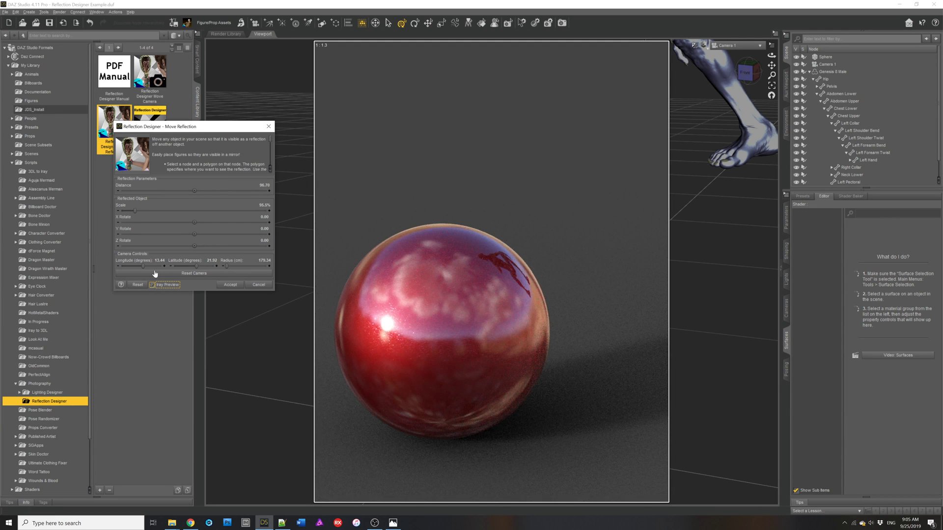
pyautogui.click(157, 285)
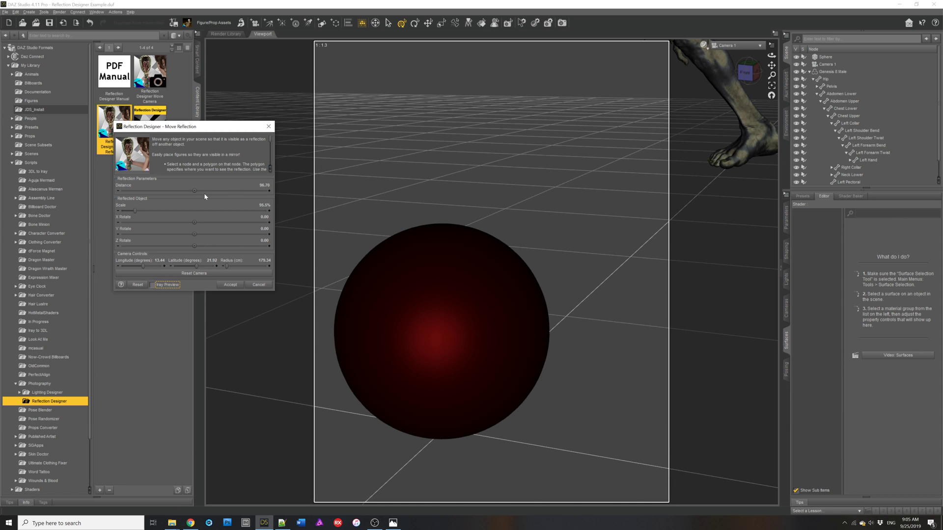
pyautogui.moveTo(195, 190)
pyautogui.mouseDown()
pyautogui.moveTo(164, 190)
pyautogui.moveTo(194, 190)
pyautogui.mouseUp()
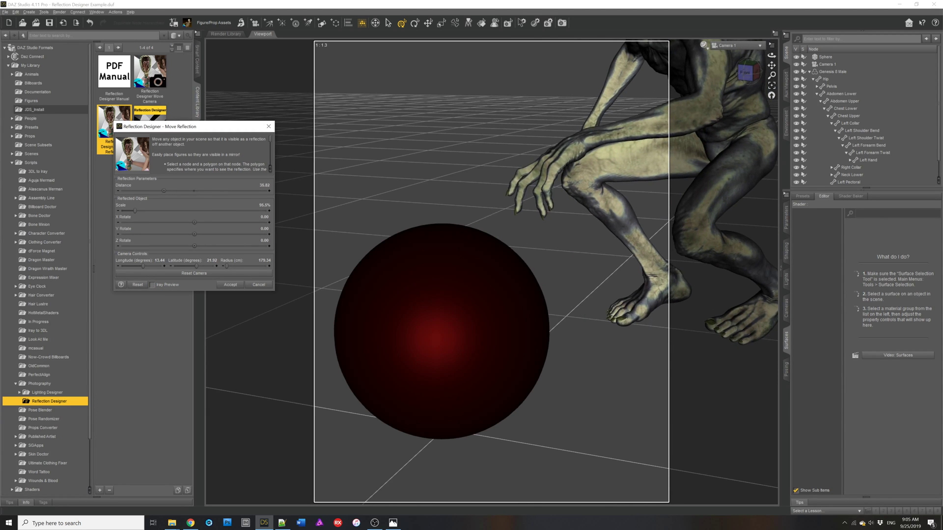
pyautogui.moveTo(135, 210); pyautogui.dragTo(218, 191)
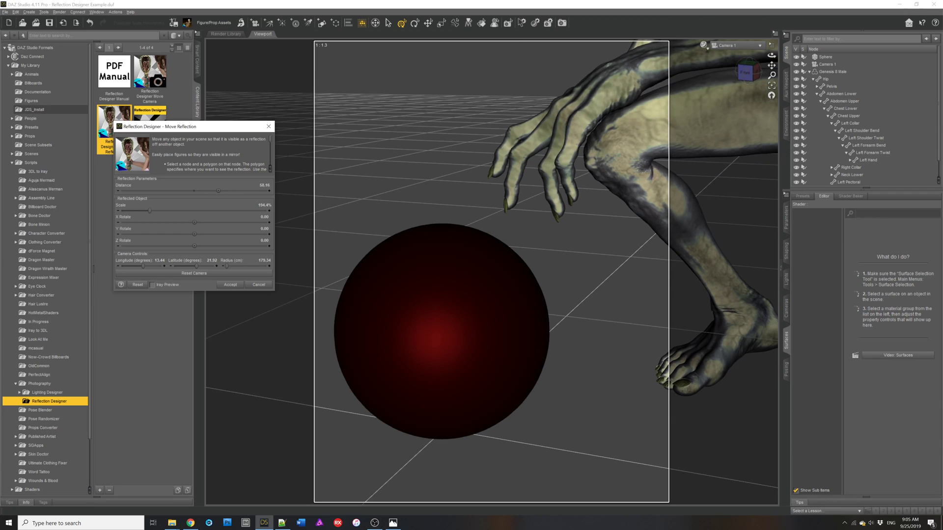
pyautogui.moveTo(218, 191)
pyautogui.mouseDown()
pyautogui.moveTo(195, 190)
pyautogui.moveTo(221, 191)
pyautogui.mouseUp()
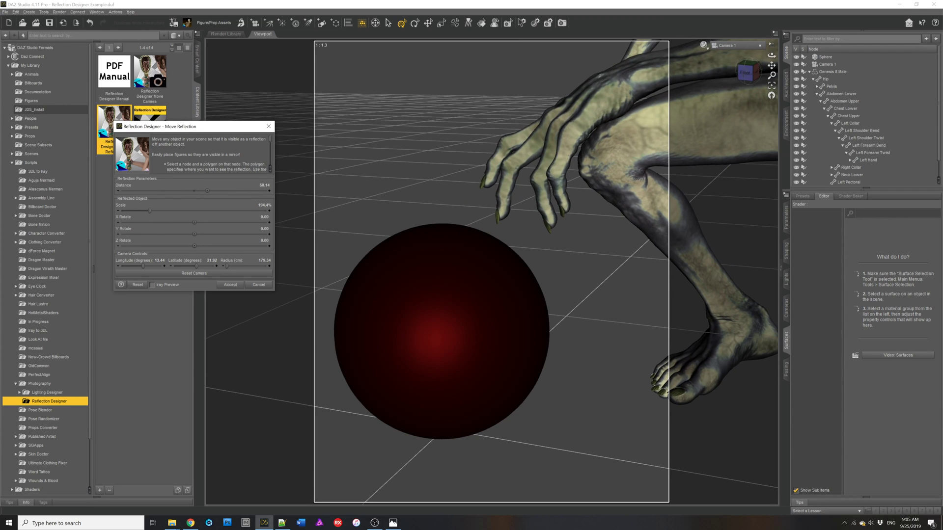
pyautogui.click(153, 286)
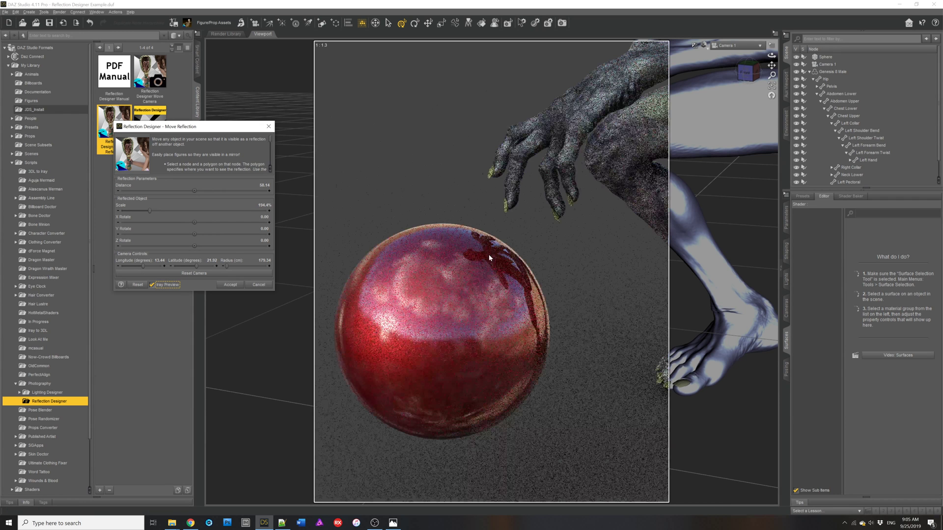
pyautogui.click(140, 288)
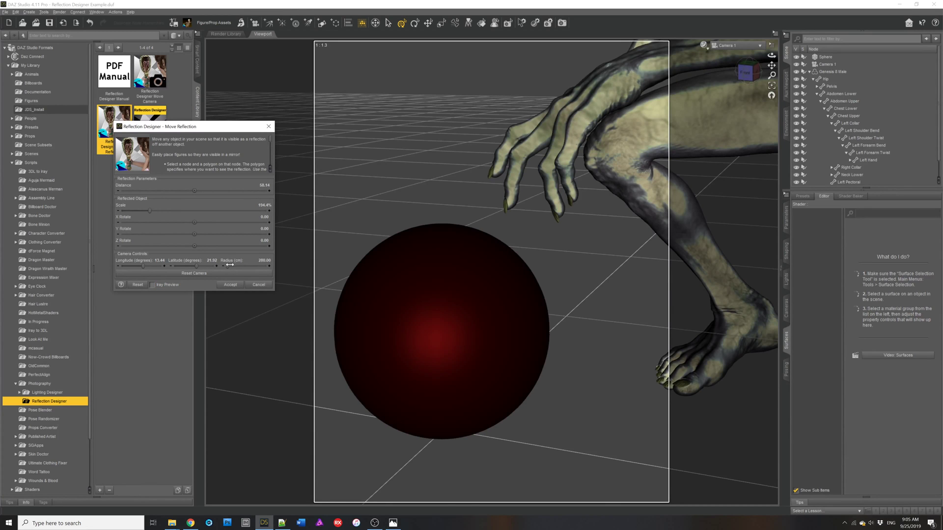
# Step: Orbit the script camera out to radius 1000, tilt the reflection around X, then reset the camera
pyautogui.click(229, 264)
pyautogui.click(229, 264)
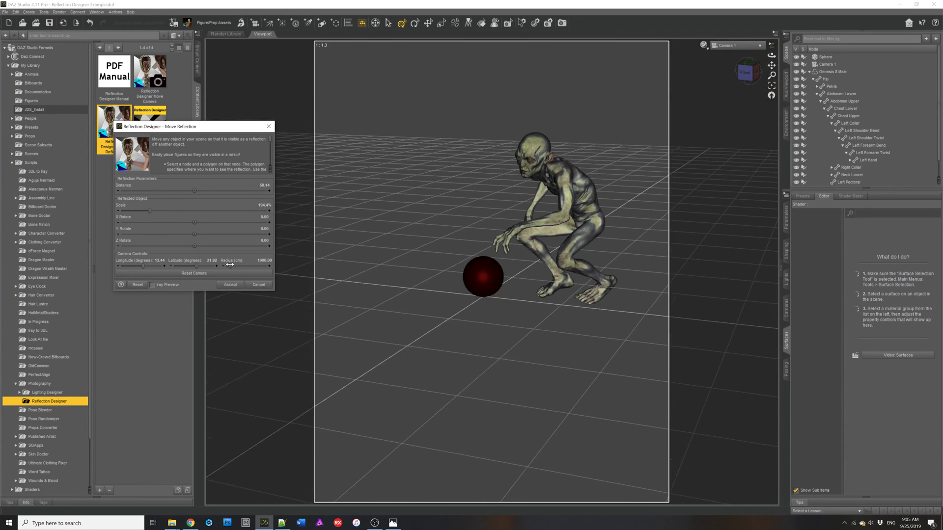
pyautogui.click(181, 266)
pyautogui.moveTo(180, 270); pyautogui.dragTo(202, 266)
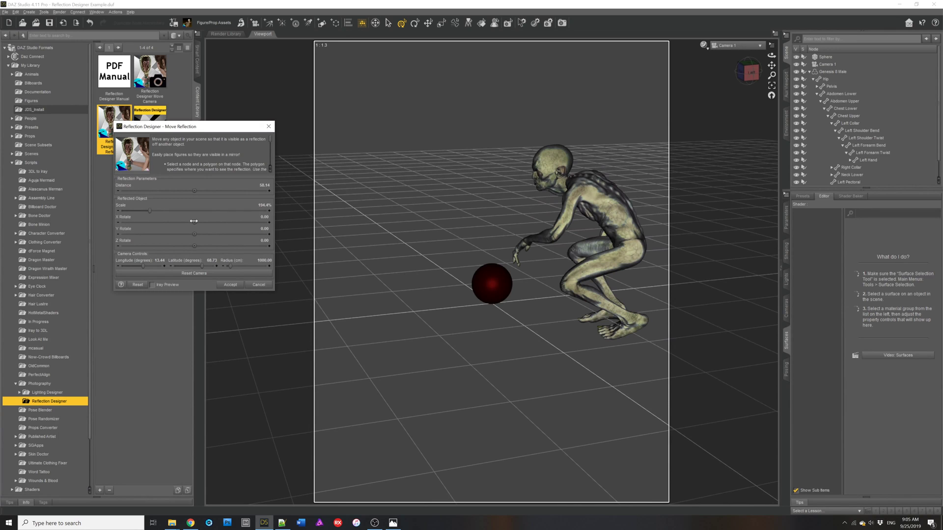
pyautogui.click(177, 223)
pyautogui.moveTo(178, 223)
pyautogui.mouseDown()
pyautogui.moveTo(220, 222)
pyautogui.moveTo(195, 223)
pyautogui.mouseUp()
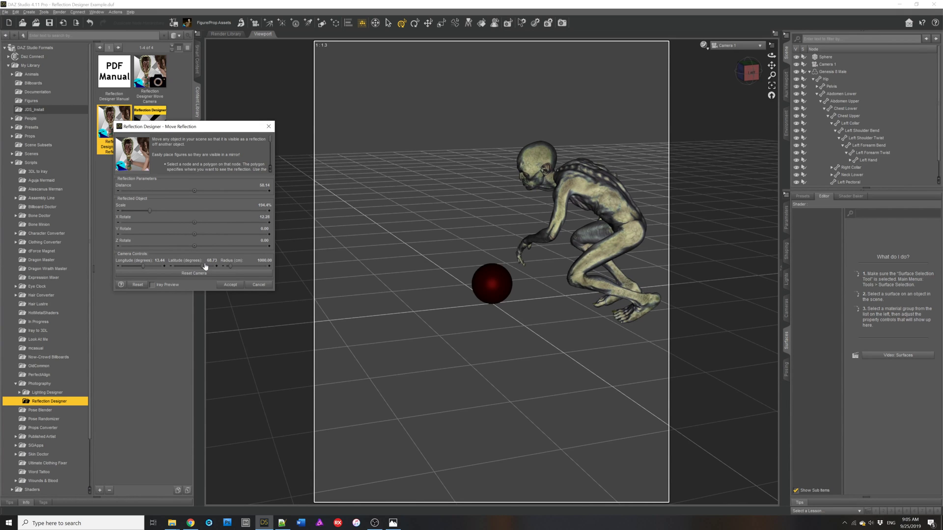
pyautogui.moveTo(203, 267); pyautogui.dragTo(217, 246)
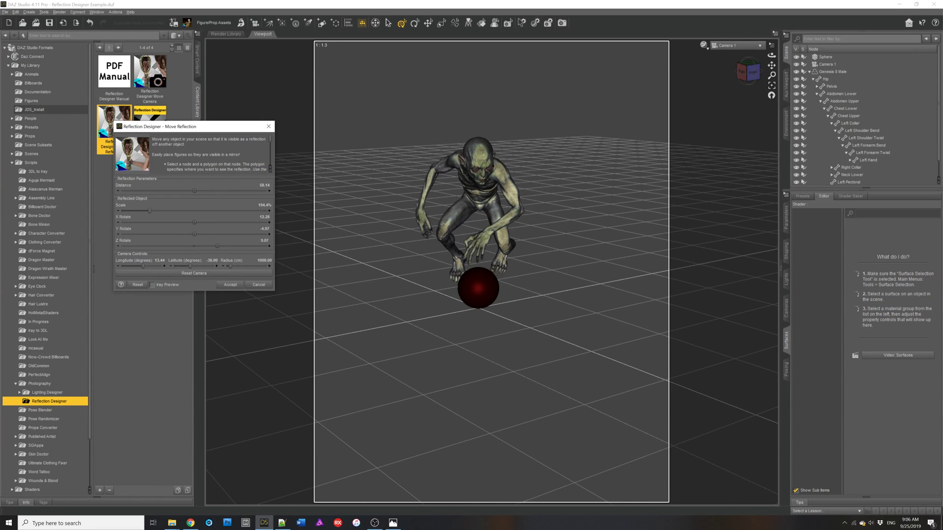
pyautogui.click(187, 275)
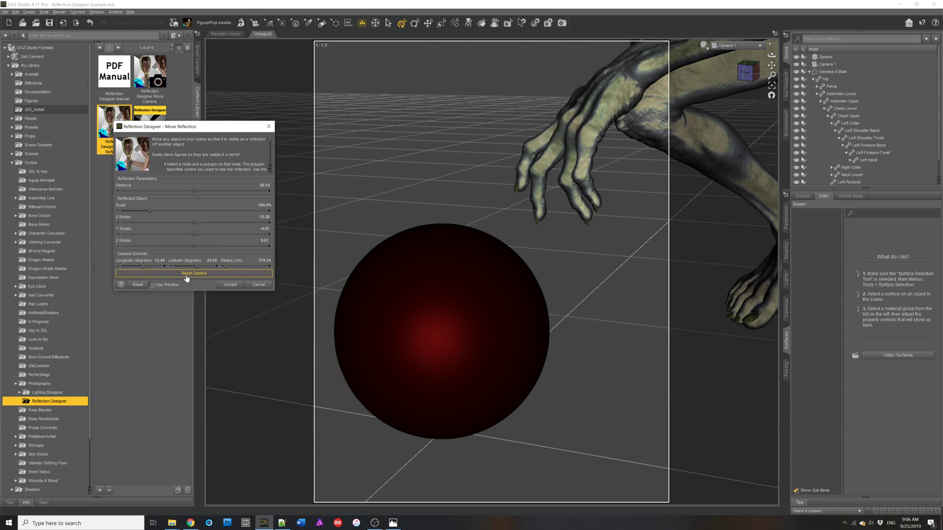
pyautogui.click(172, 287)
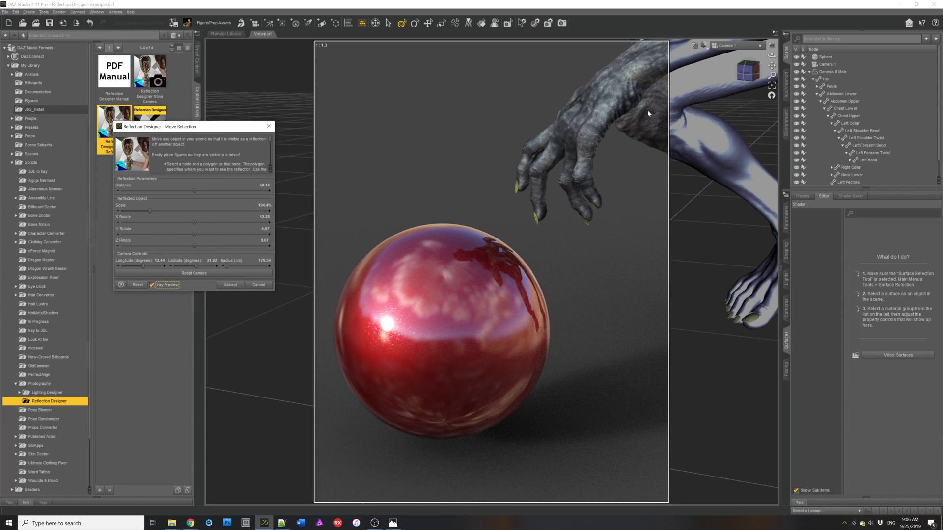
pyautogui.click(152, 285)
# Step: Bring the example renders forward in Photos and step back to popup_4.jpg
pyautogui.moveTo(394, 523)
pyautogui.click(393, 491)
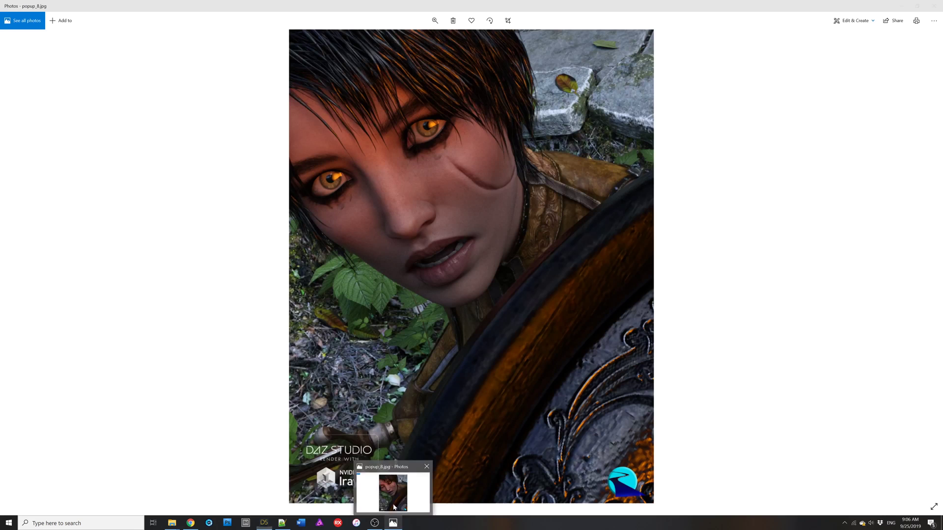
pyautogui.press('Left')
pyautogui.press('Left')
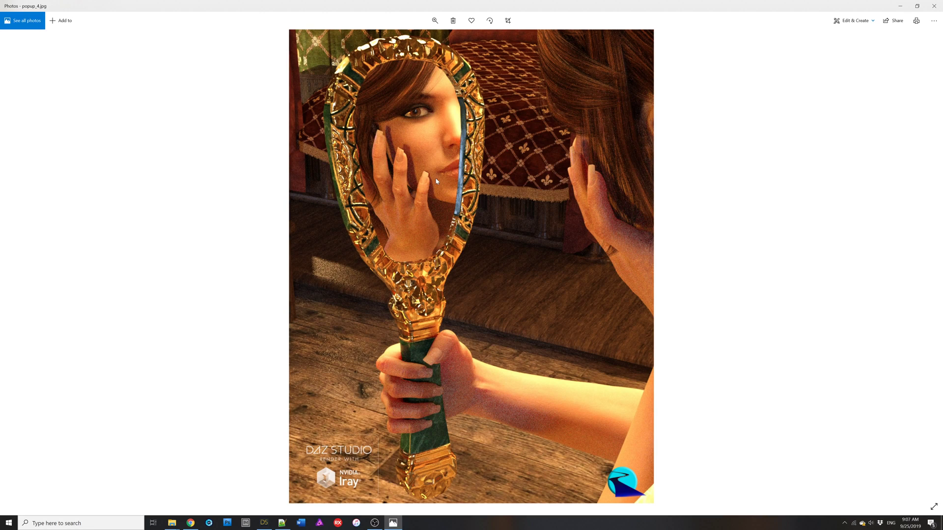
# Step: Return to DAZ Studio and accept the Move Reflection settings
pyautogui.click(265, 522)
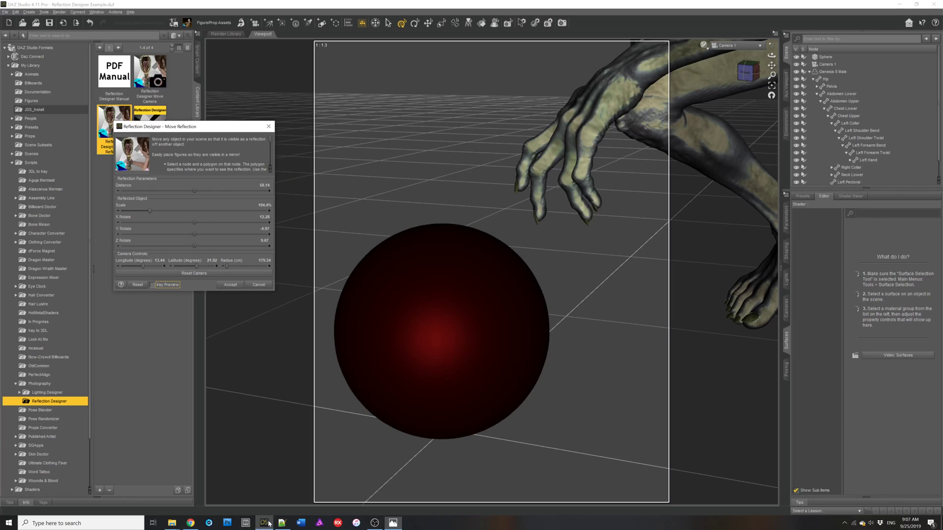
pyautogui.click(230, 284)
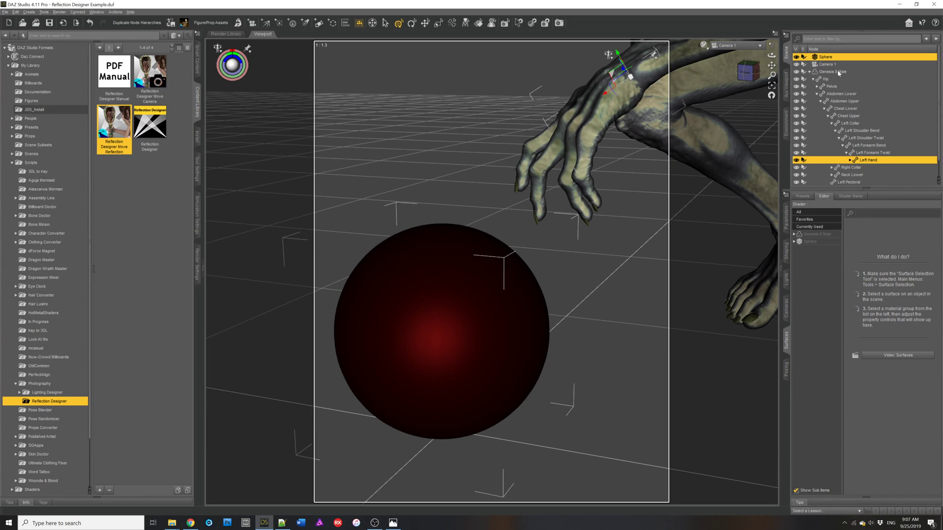
# Step: Undo the script's camera move, switch to Perspective View, and select Genesis 8 Male
pyautogui.hotkey('ctrl', 'z')
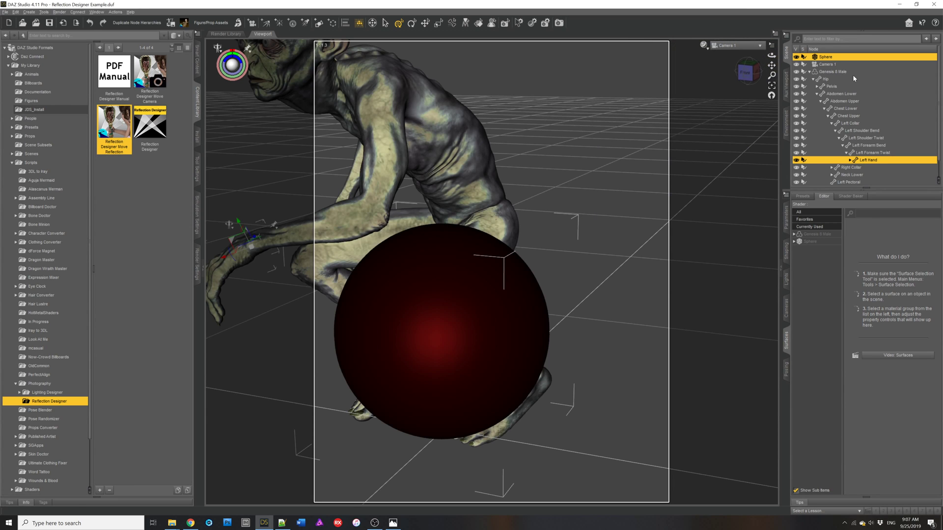
pyautogui.hotkey('ctrl', 'shift', 'p')
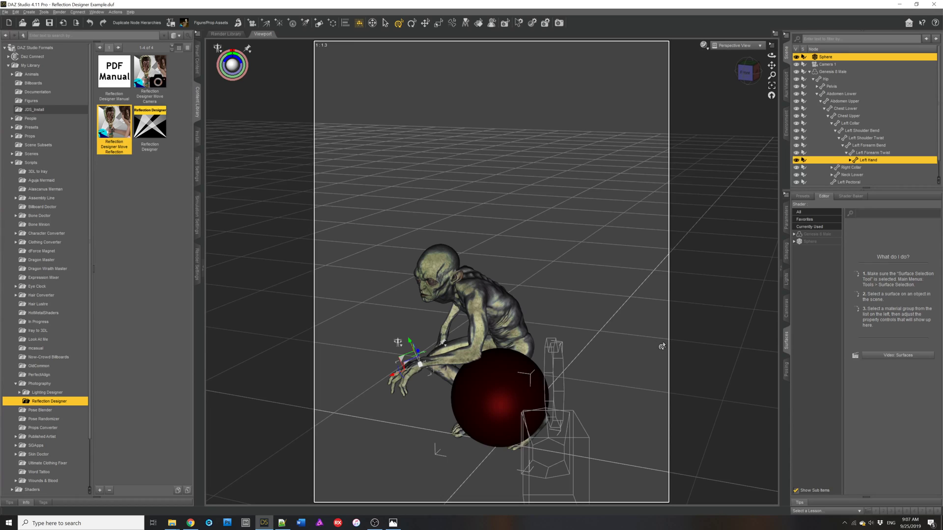
pyautogui.press('alt')
pyautogui.click(833, 72)
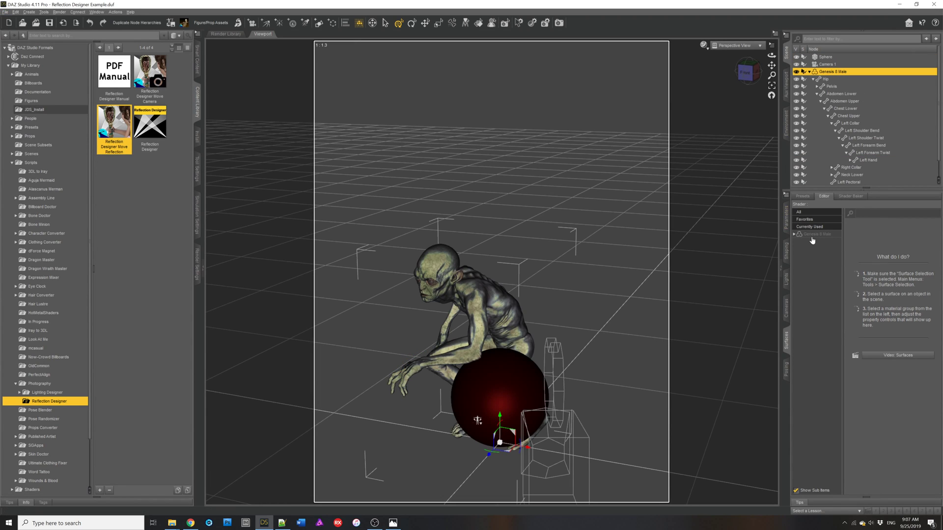
# Step: Place Glumgurgle just right of the sphere turned 69.59° on Y, then add the Sphere to the selection
pyautogui.click(785, 218)
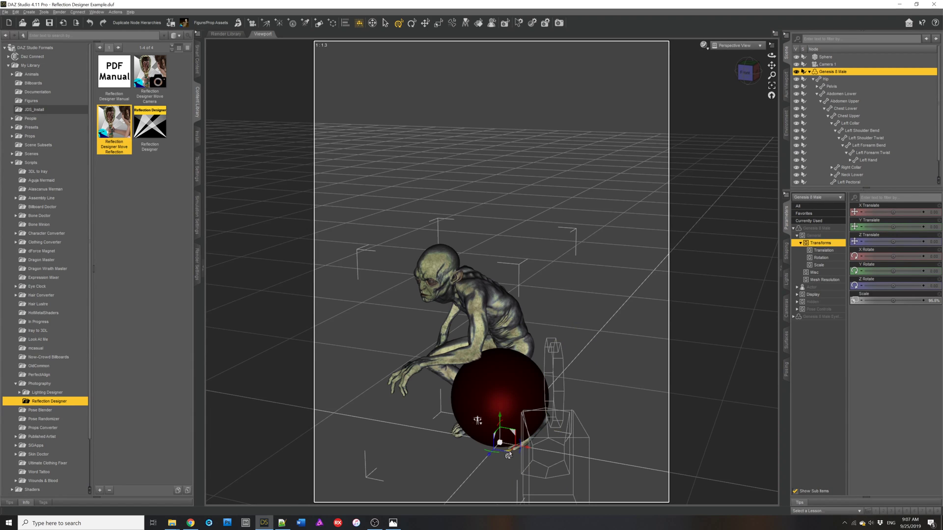
pyautogui.moveTo(509, 455); pyautogui.dragTo(668, 440)
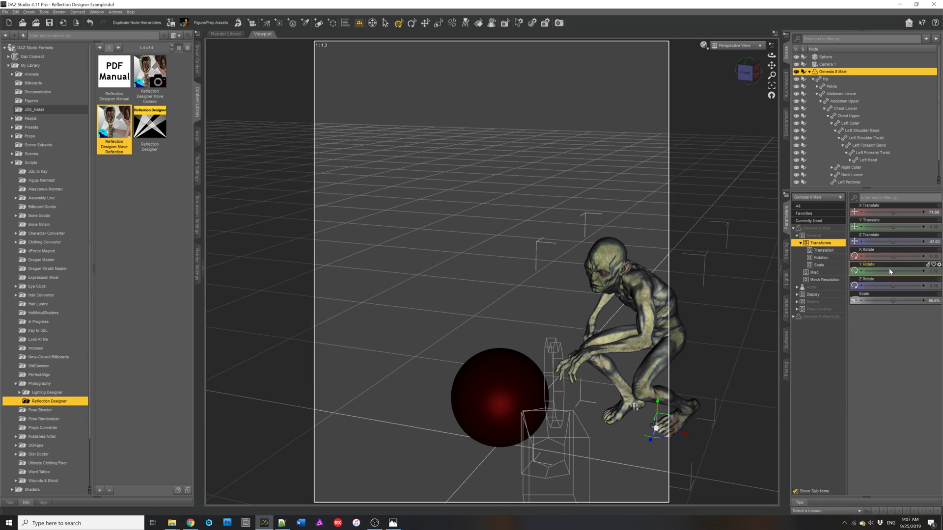
pyautogui.moveTo(895, 274); pyautogui.dragTo(892, 274)
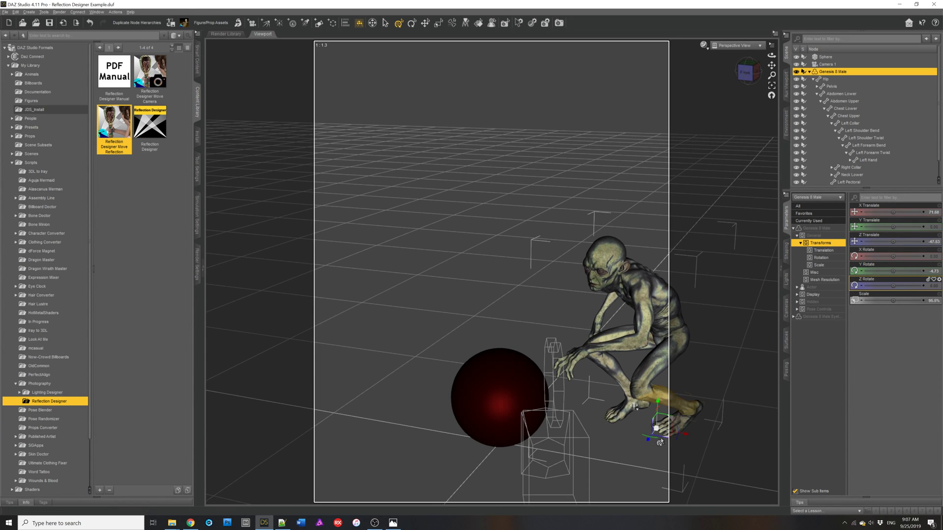
pyautogui.moveTo(663, 445); pyautogui.dragTo(673, 454)
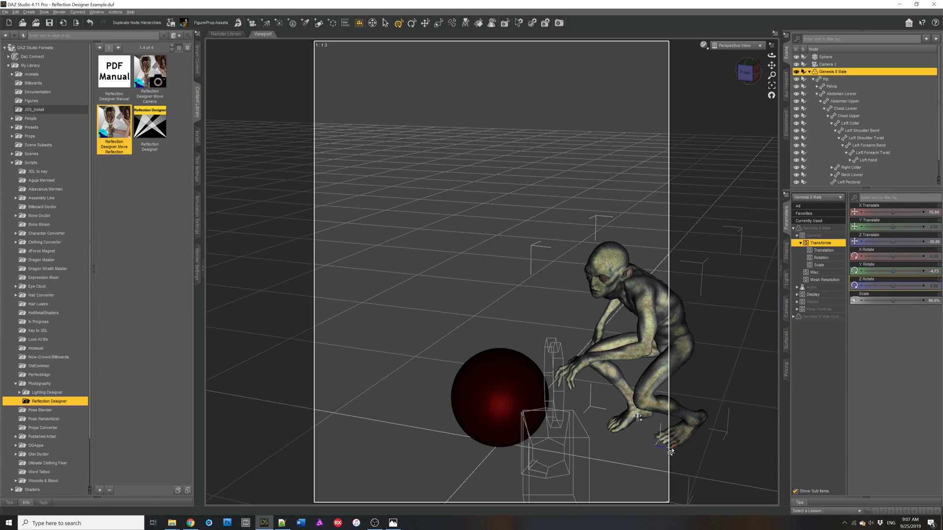
pyautogui.moveTo(891, 271); pyautogui.dragTo(892, 271)
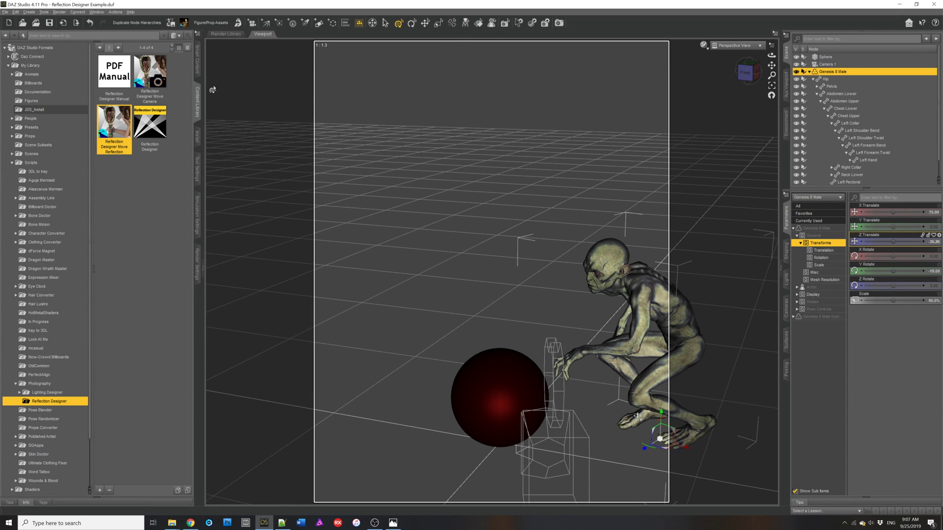
pyautogui.click(43, 339)
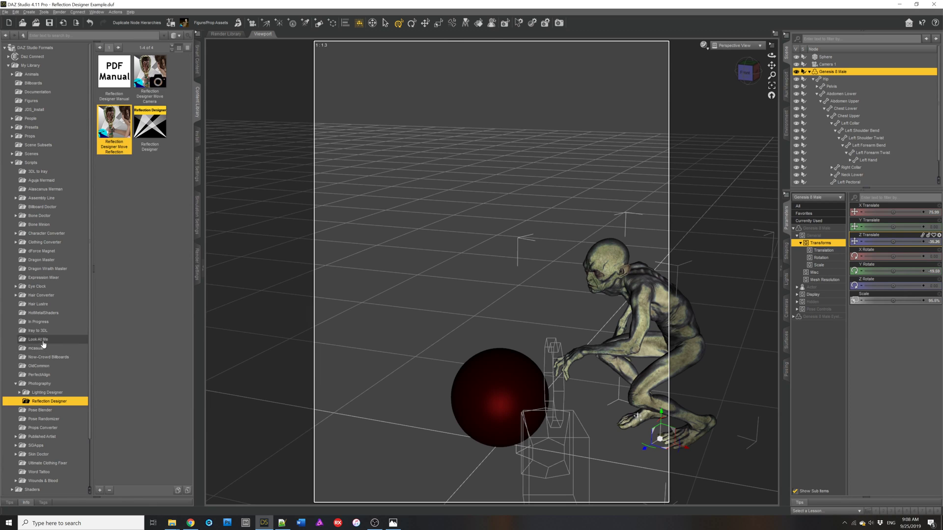
pyautogui.keyDown('ctrl'); pyautogui.click(833, 58); pyautogui.keyUp('ctrl')
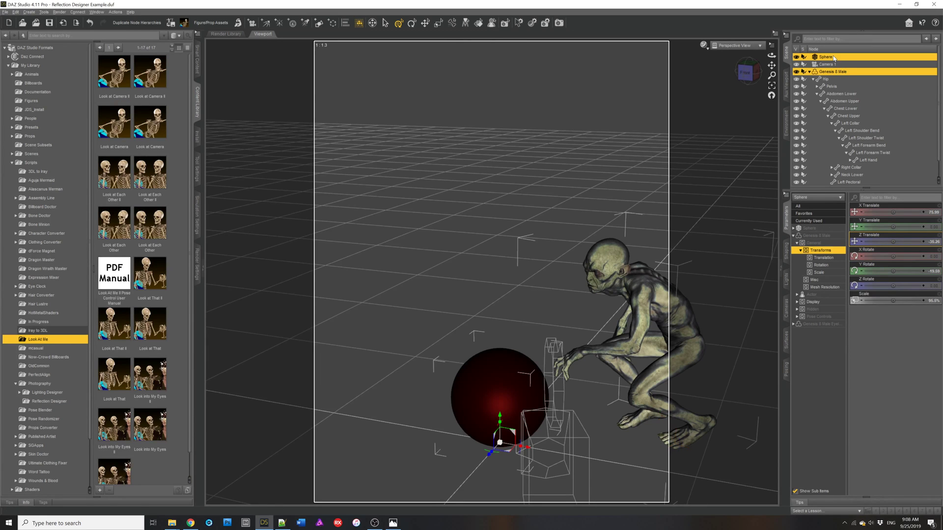
# Step: Apply Look at That II so the head faces the sphere, then view through Camera 1
pyautogui.doubleClick(114, 325)
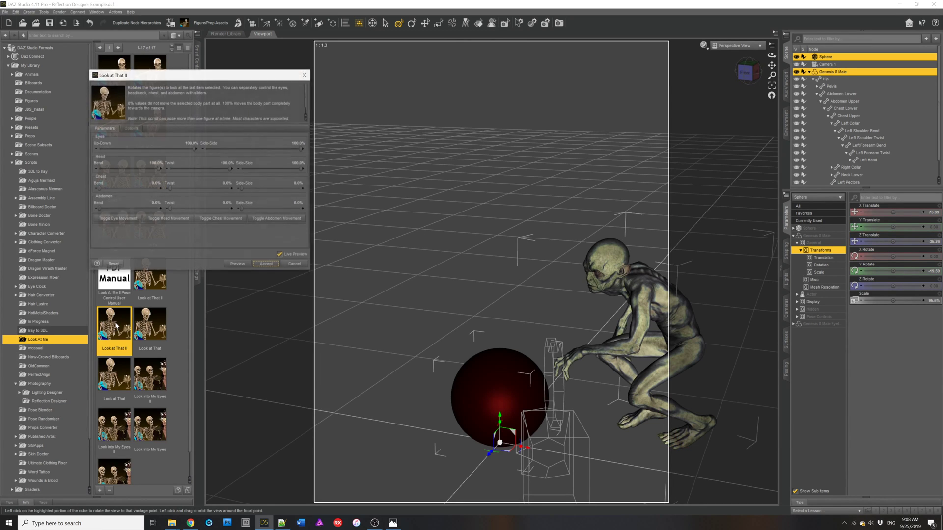
pyautogui.click(266, 264)
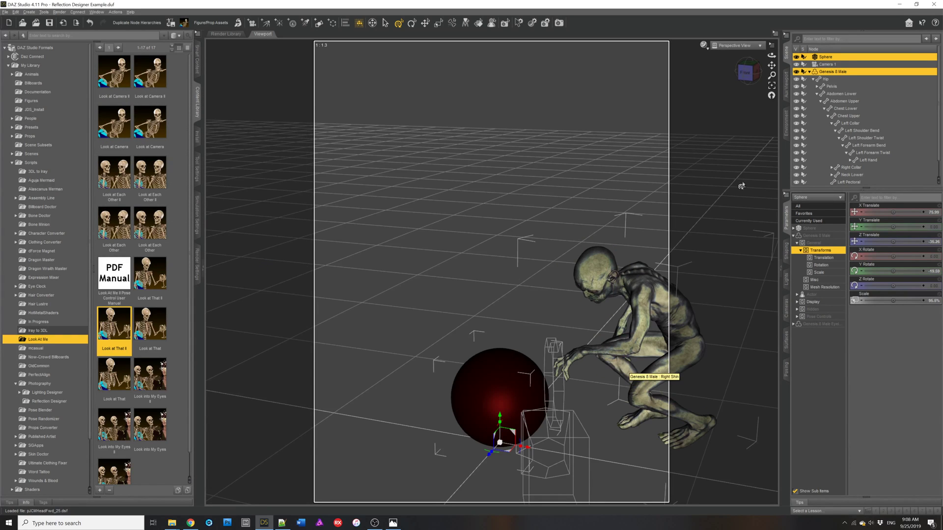
pyautogui.click(733, 45)
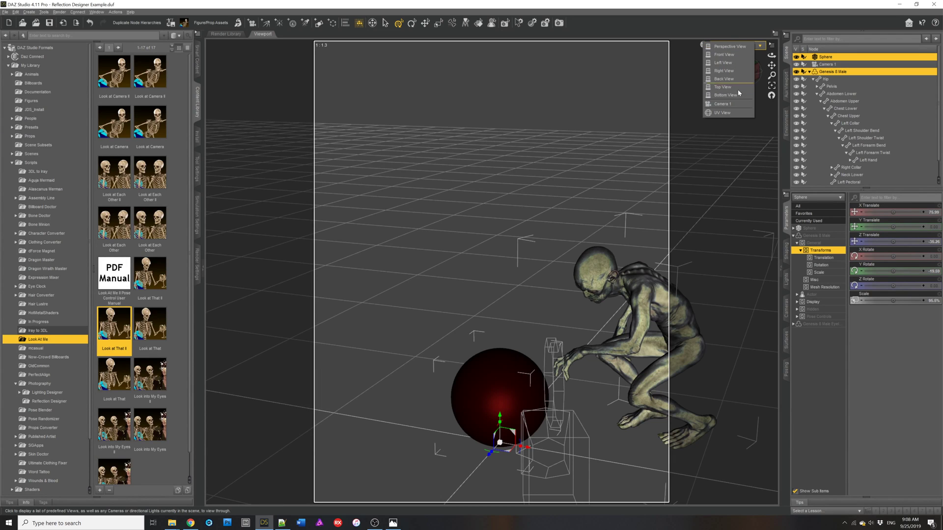
pyautogui.click(732, 104)
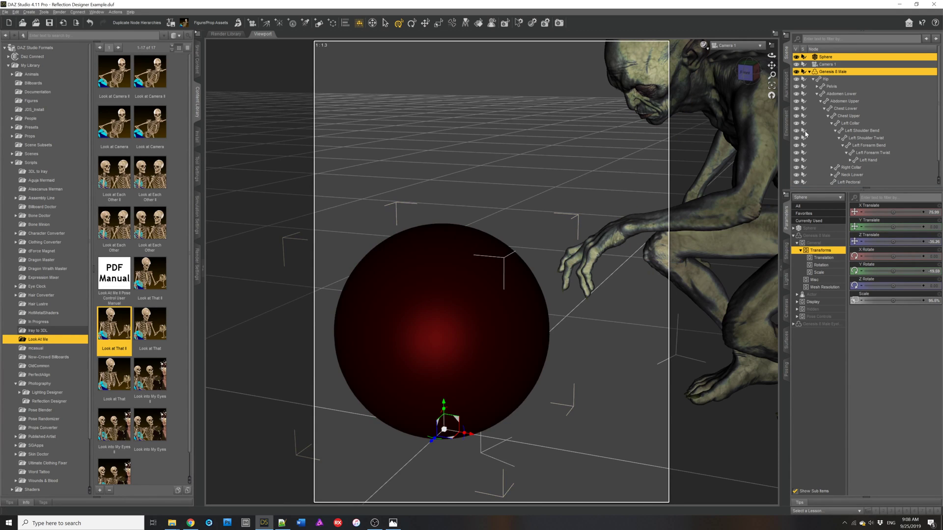
# Step: Select only the Sphere plus the figure's Left Hand, and list the Reflection Designer folder
pyautogui.click(828, 63)
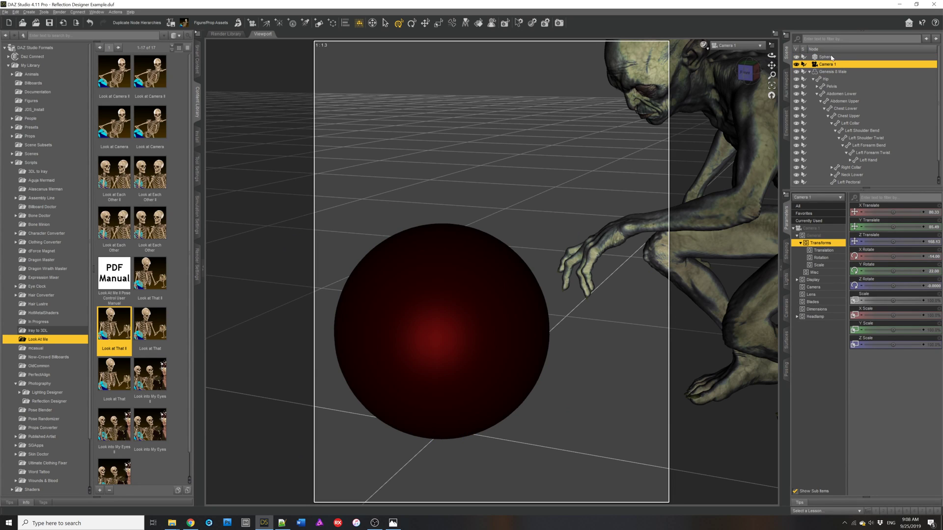
pyautogui.click(828, 57)
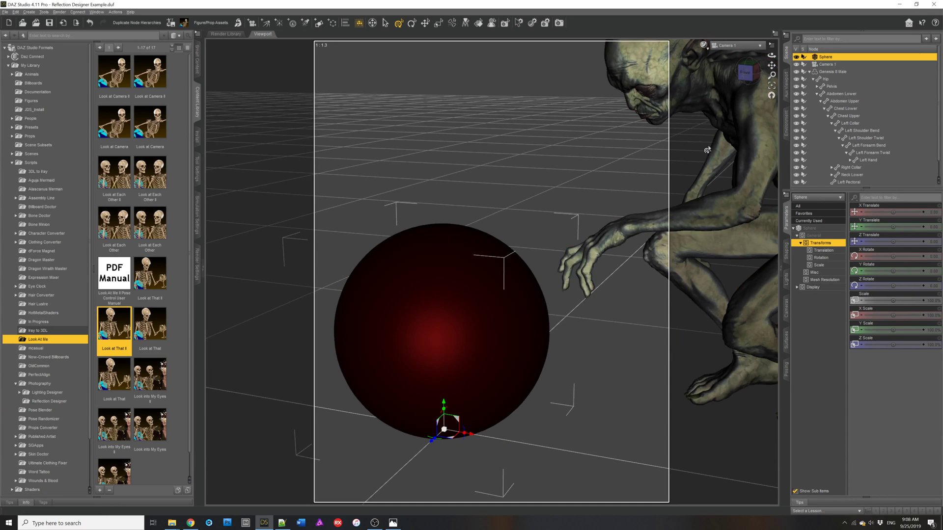
pyautogui.keyDown('ctrl'); pyautogui.click(880, 161); pyautogui.keyUp('ctrl')
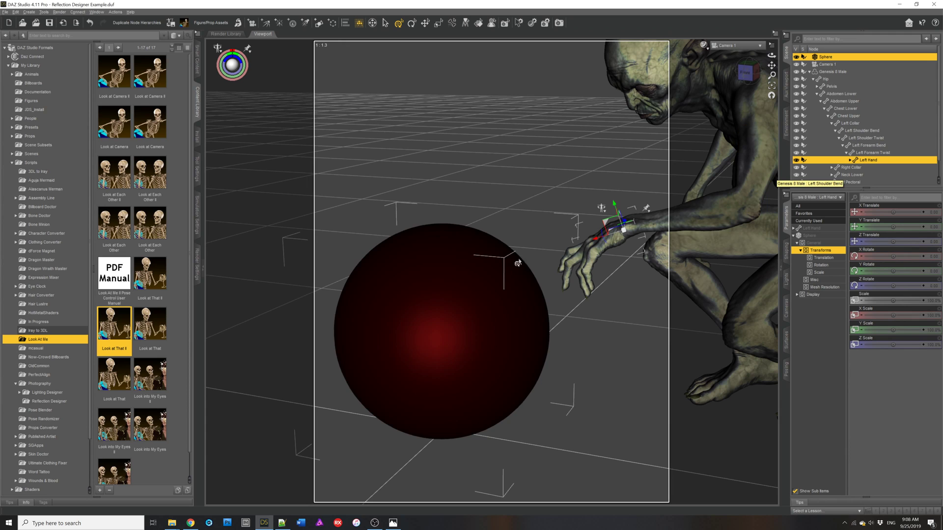
pyautogui.click(59, 403)
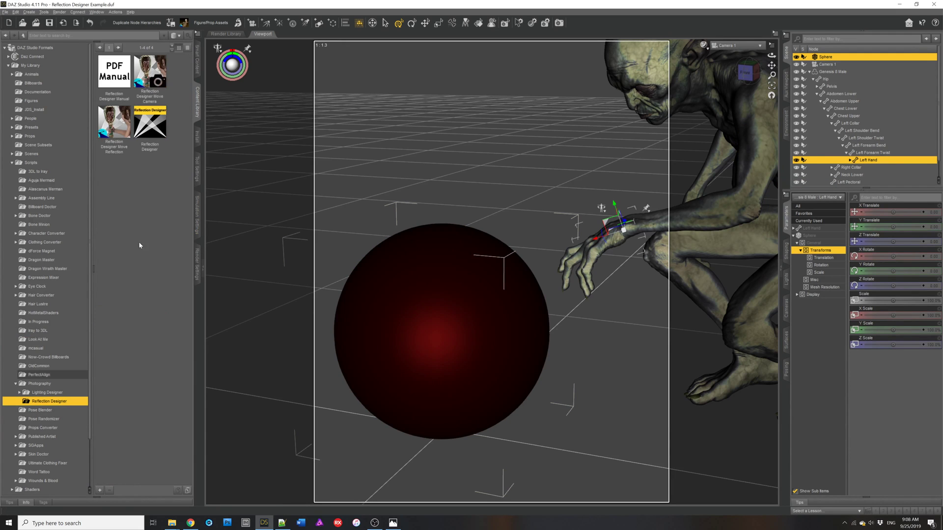
# Step: Run Reflection Designer Move Camera and briefly check its framing in Iray Preview
pyautogui.doubleClick(155, 80)
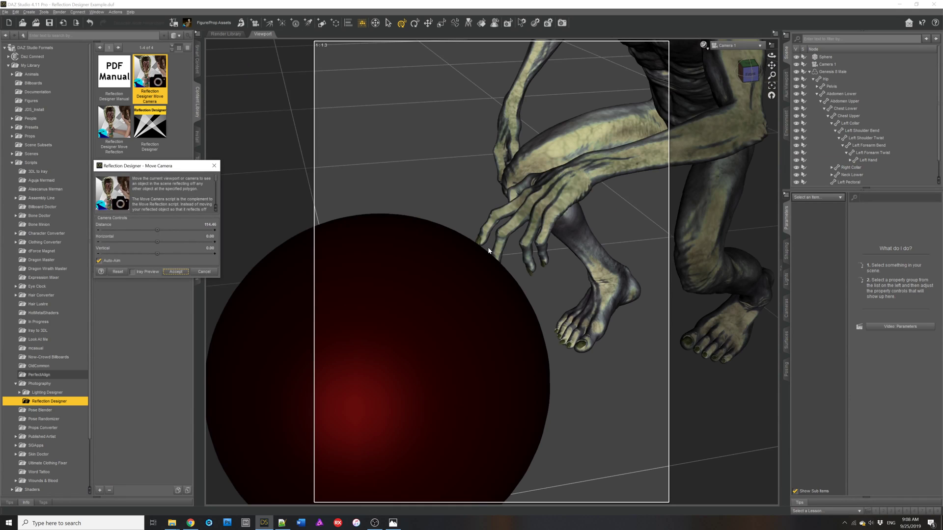
pyautogui.click(147, 273)
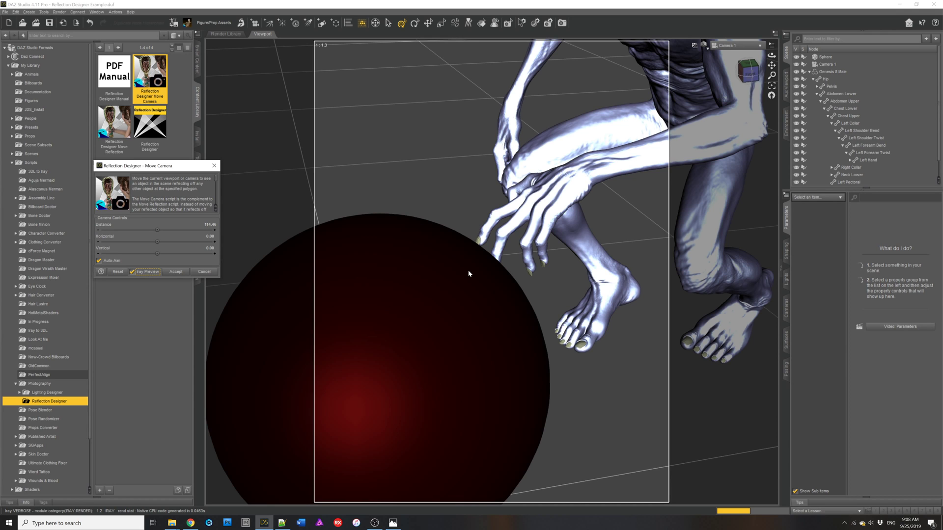
pyautogui.click(140, 273)
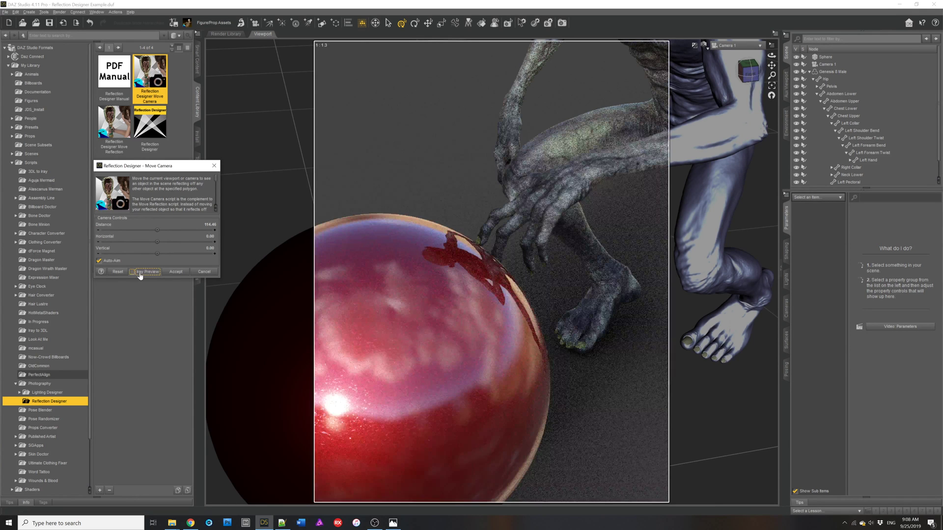
# Step: Set the camera to Distance 125.28 and Horizontal -57.49, checking the reflection in Iray
pyautogui.moveTo(157, 230)
pyautogui.mouseDown()
pyautogui.moveTo(144, 230)
pyautogui.moveTo(209, 230)
pyautogui.moveTo(170, 230)
pyautogui.mouseUp()
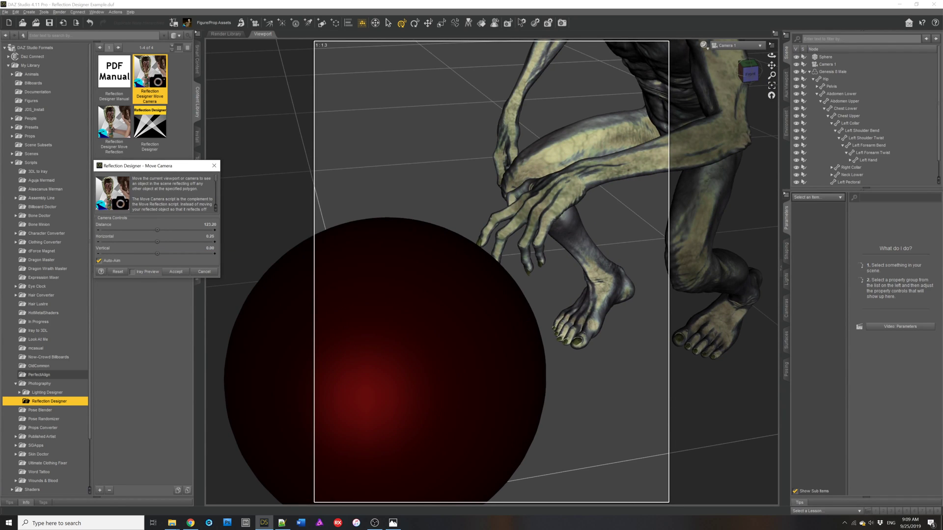
pyautogui.moveTo(156, 242)
pyautogui.mouseDown()
pyautogui.moveTo(121, 242)
pyautogui.moveTo(157, 246)
pyautogui.mouseUp()
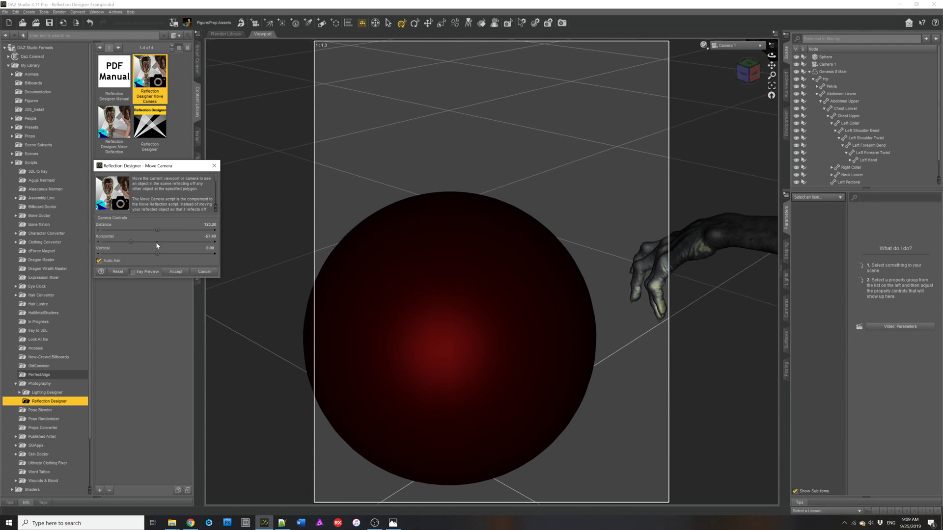
pyautogui.click(134, 272)
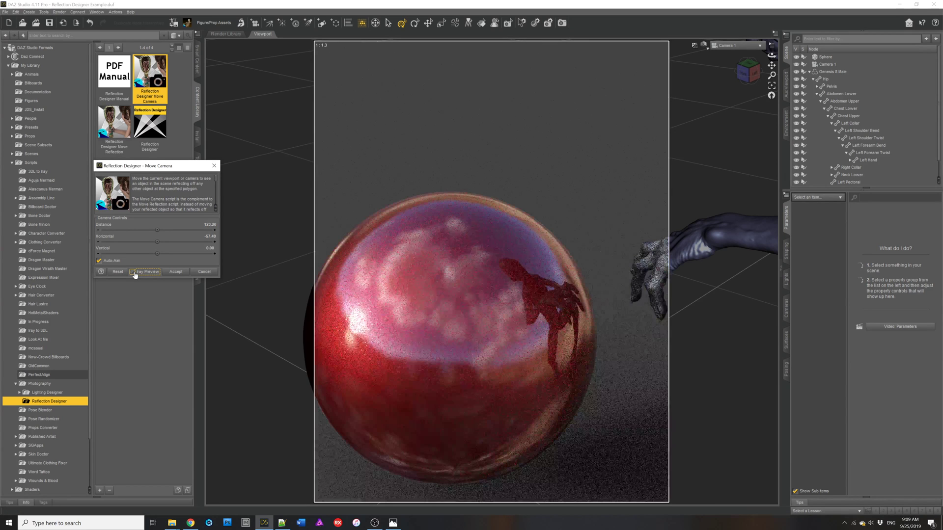
pyautogui.click(132, 272)
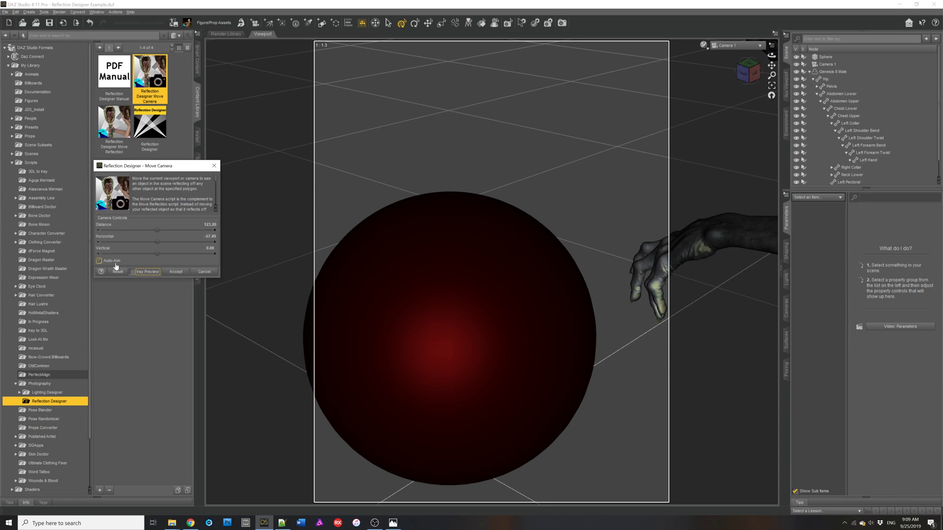
# Step: Turn off Auto-Aim and swing the camera to Horizontal -40.88, Vertical 13.83, above the sphere
pyautogui.moveTo(157, 242); pyautogui.dragTo(150, 262)
pyautogui.click(109, 265)
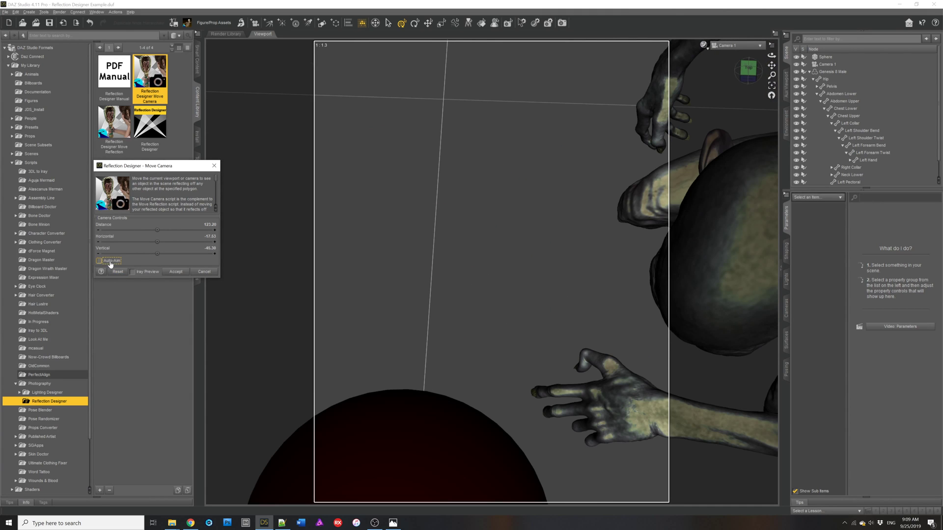
pyautogui.moveTo(157, 242); pyautogui.dragTo(180, 242)
pyautogui.click(119, 264)
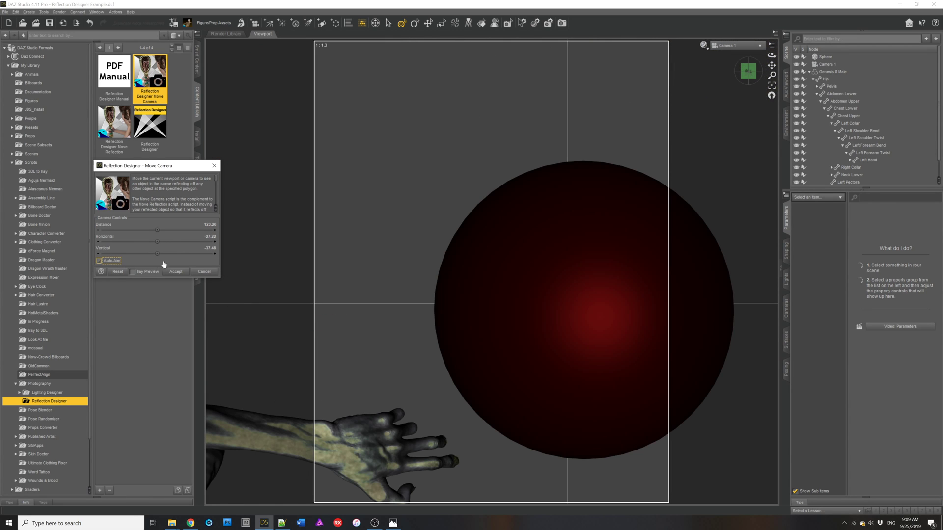
pyautogui.moveTo(157, 243)
pyautogui.mouseDown()
pyautogui.moveTo(175, 254)
pyautogui.moveTo(156, 253)
pyautogui.mouseUp()
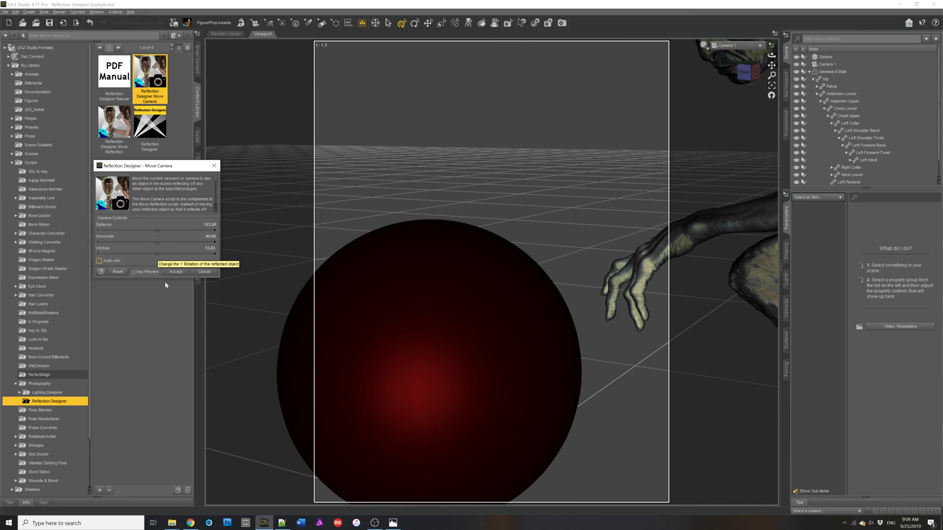
# Step: Cancel the Move Camera dialog, then select the Sphere and add the Left Hand
pyautogui.click(204, 272)
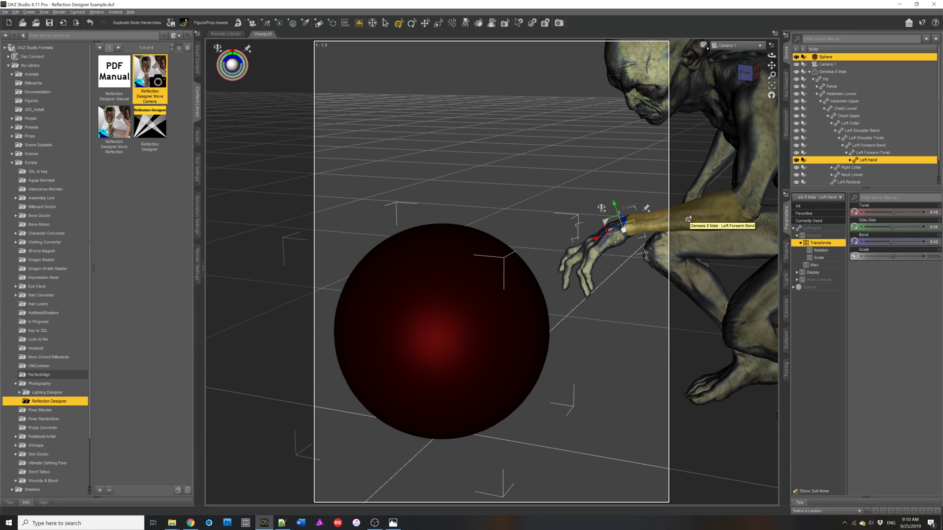
pyautogui.click(826, 57)
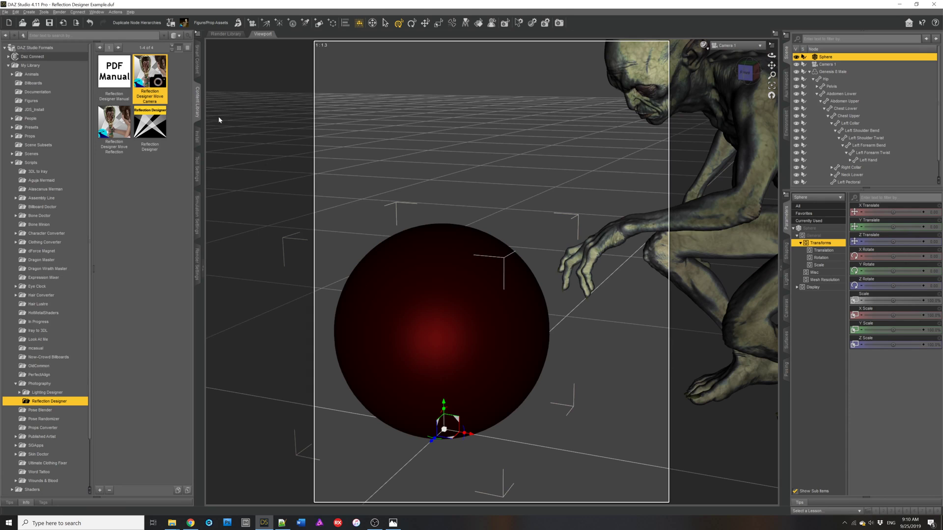
pyautogui.hotkey('ctrl', 'shift', 'n')
pyautogui.click(518, 272)
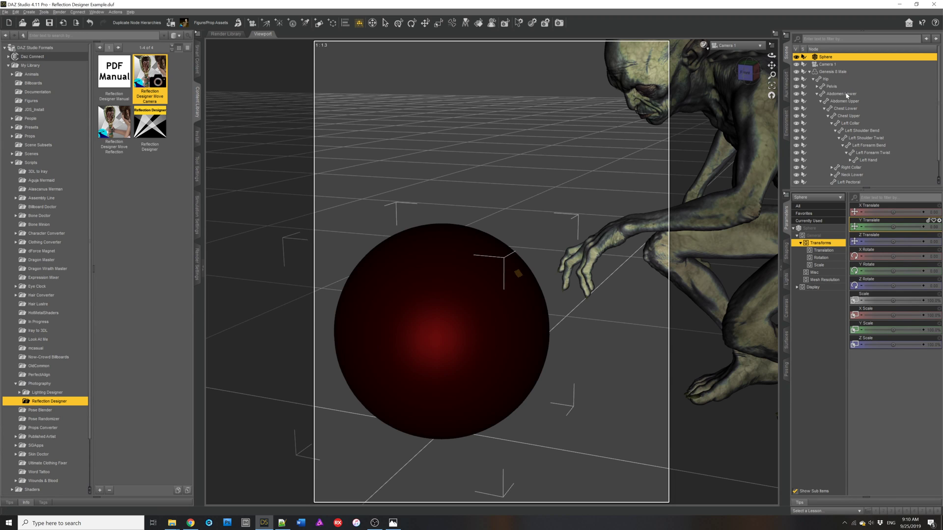
pyautogui.keyDown('ctrl'); pyautogui.click(869, 160); pyautogui.keyUp('ctrl')
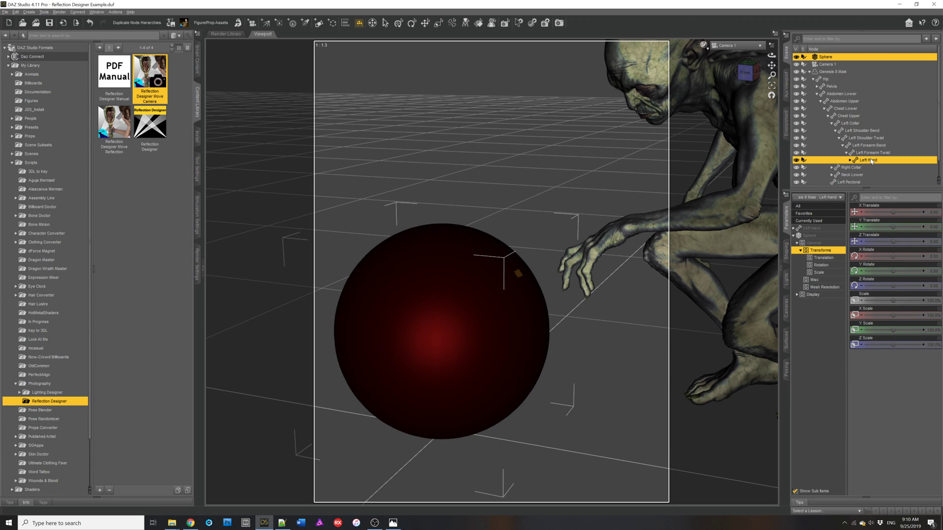
# Step: Rerun Move Camera at its default Distance 114.46, preview the hand reflection in Iray, and accept
pyautogui.doubleClick(156, 81)
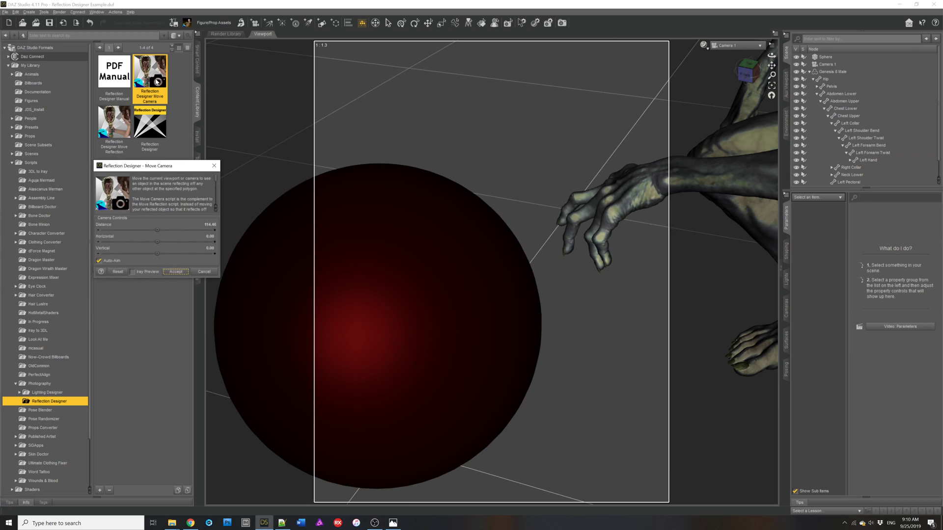
pyautogui.click(143, 272)
pyautogui.click(143, 273)
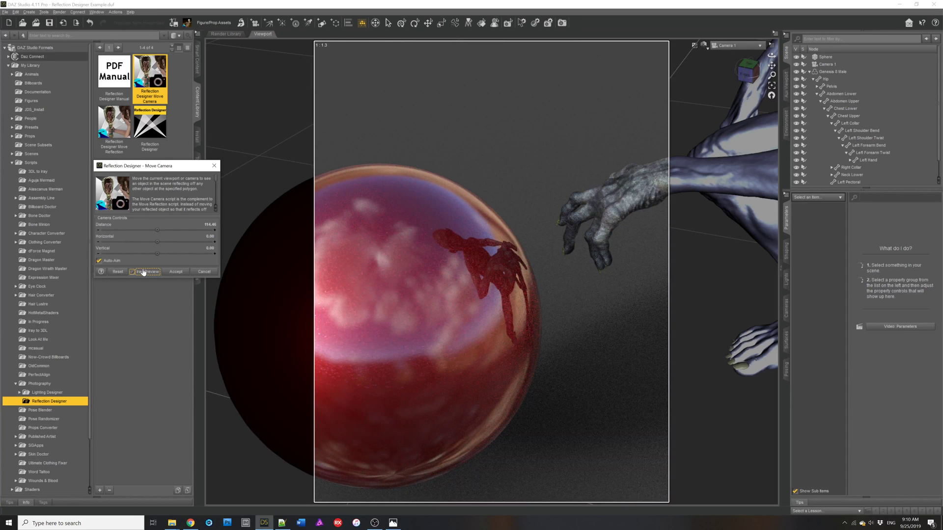
pyautogui.click(176, 272)
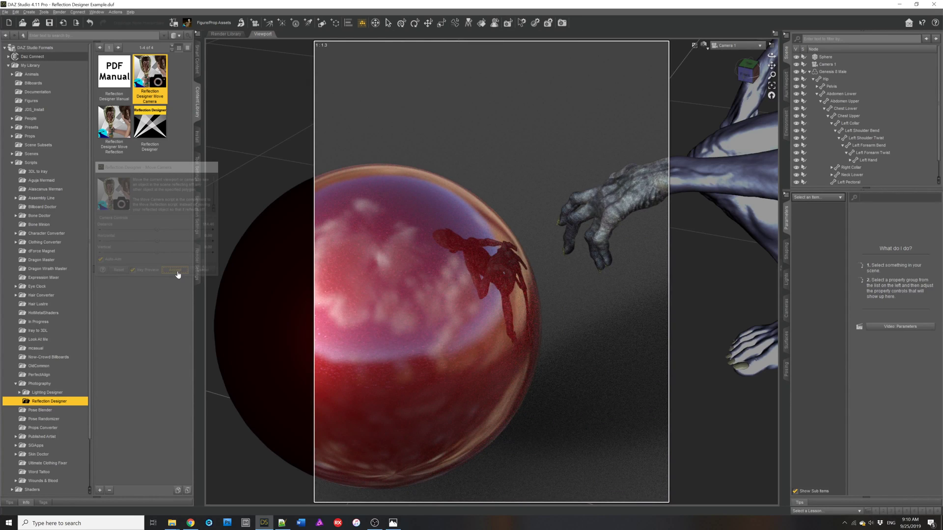